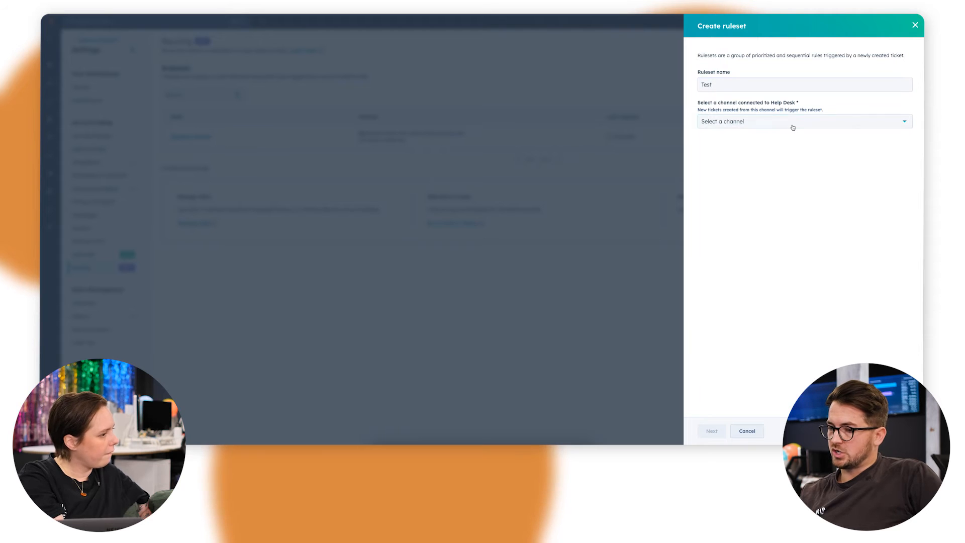
pyautogui.click(767, 148)
pyautogui.click(767, 123)
pyautogui.click(762, 197)
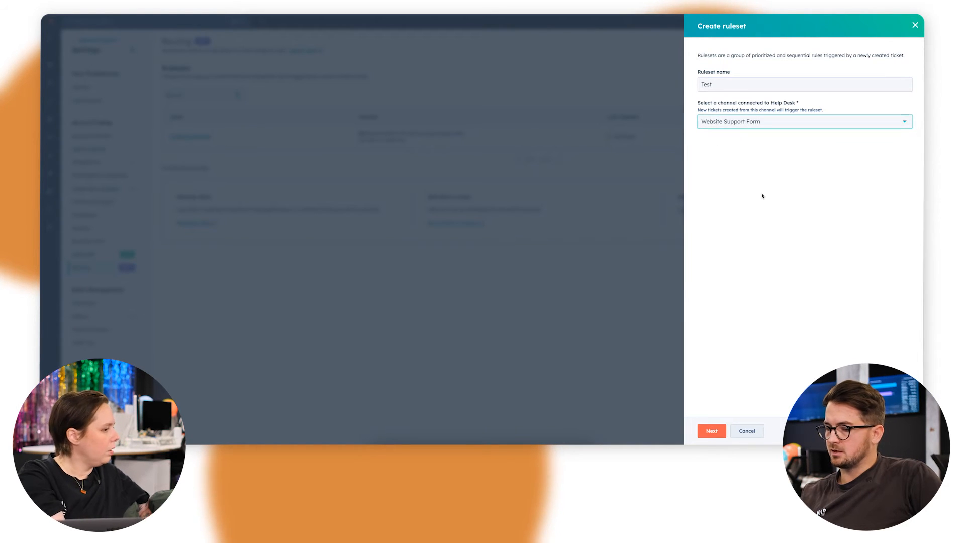
pyautogui.click(761, 124)
pyautogui.click(758, 140)
pyautogui.click(747, 430)
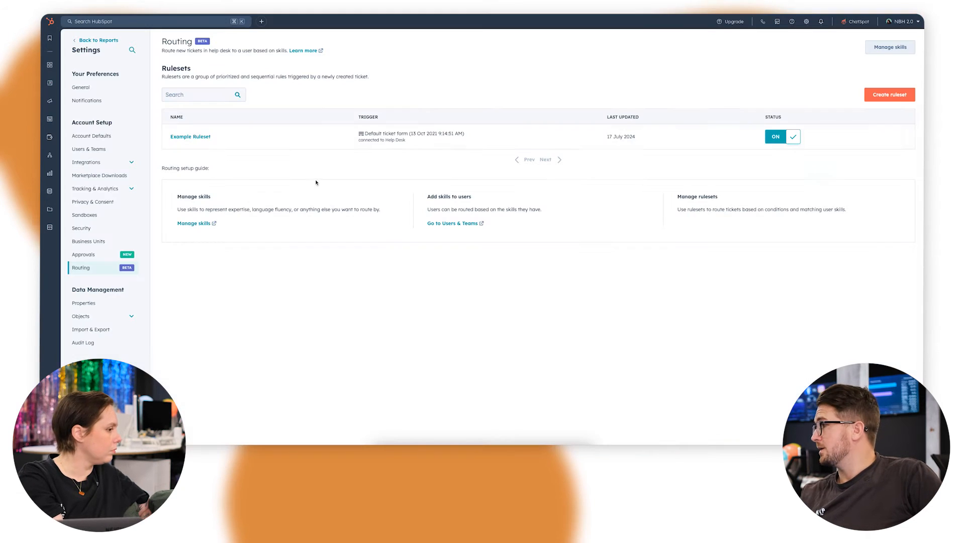
# Open the High Priority Tickets rule of the Example Ruleset and make its condition filters editable
pyautogui.click(190, 136)
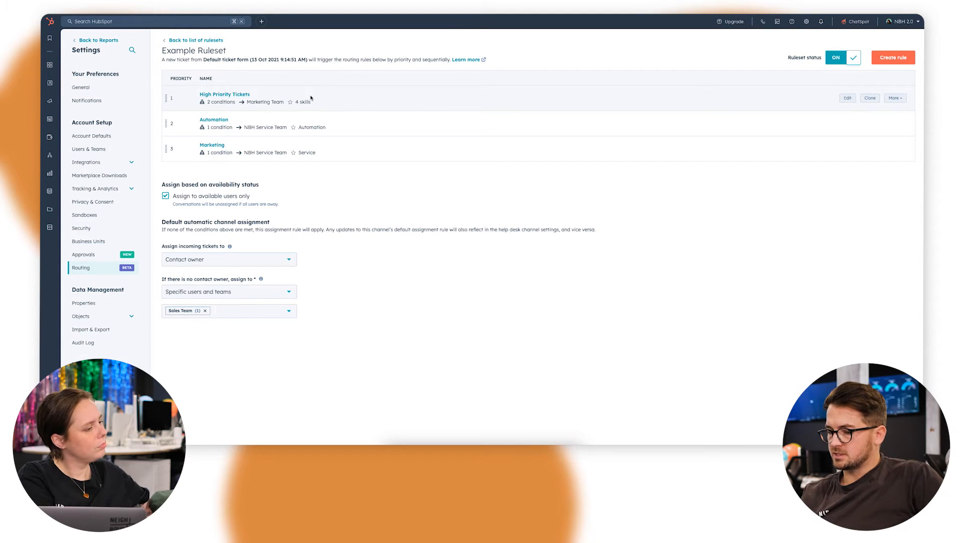
pyautogui.click(242, 95)
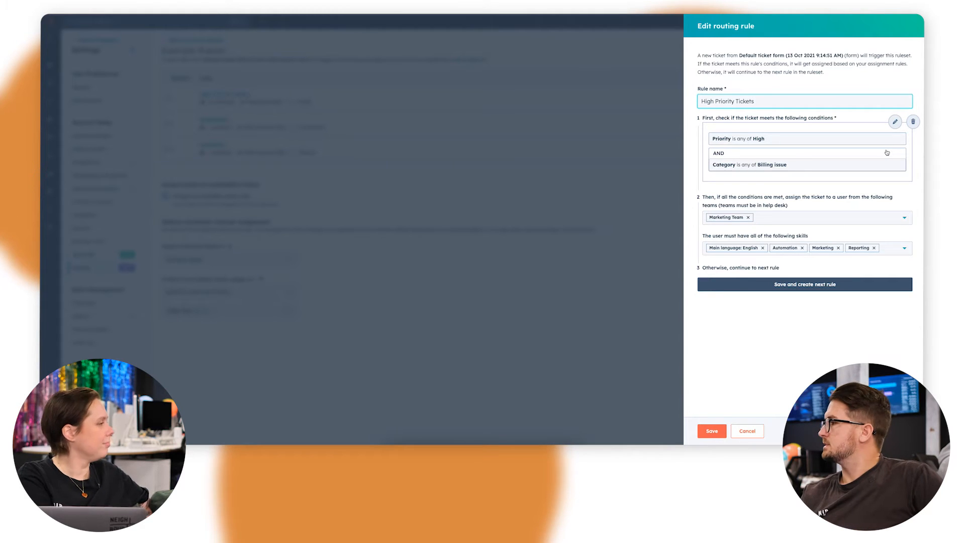
pyautogui.click(895, 122)
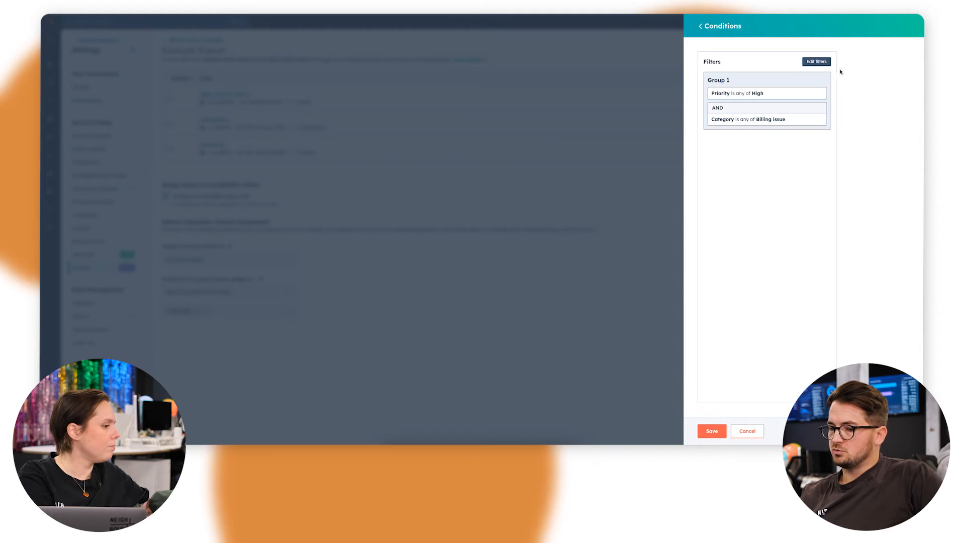
pyautogui.click(816, 61)
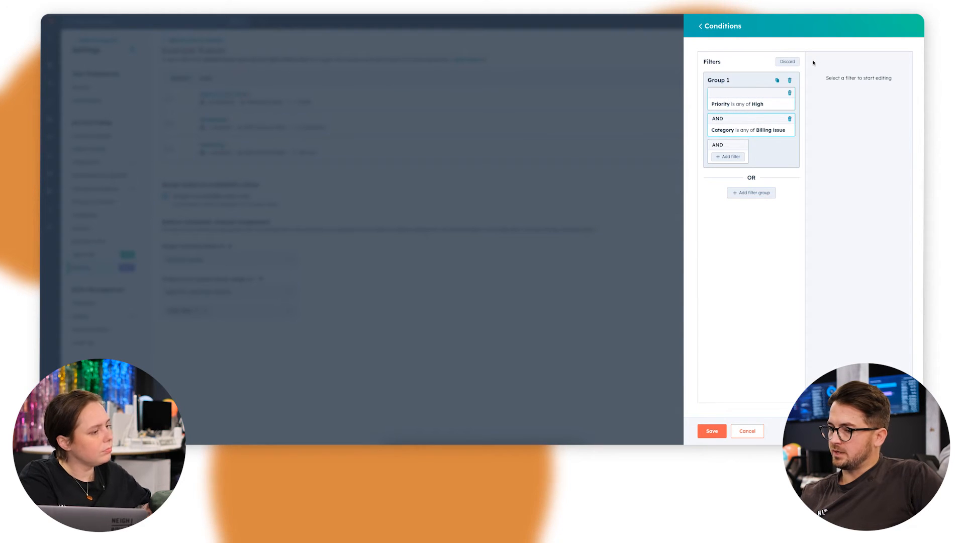
# Examine the Category filter's options in the rule's conditions, and save the conditions and the rule
pyautogui.click(726, 156)
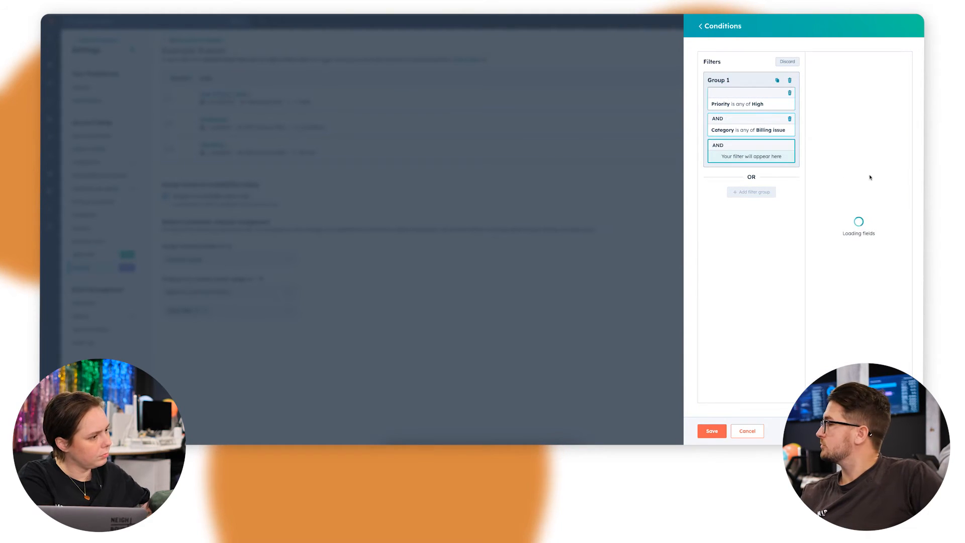
pyautogui.click(753, 135)
pyautogui.click(879, 108)
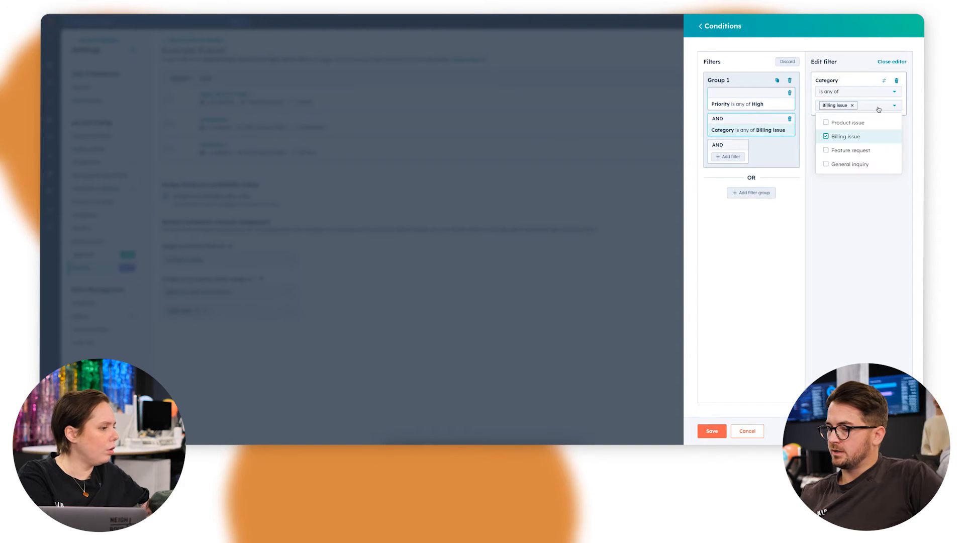
pyautogui.click(876, 300)
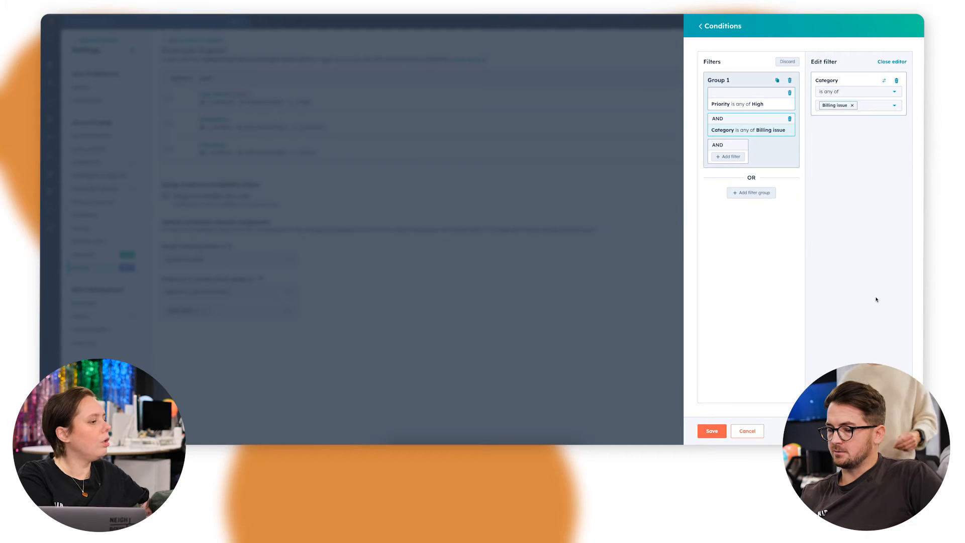
pyautogui.click(707, 431)
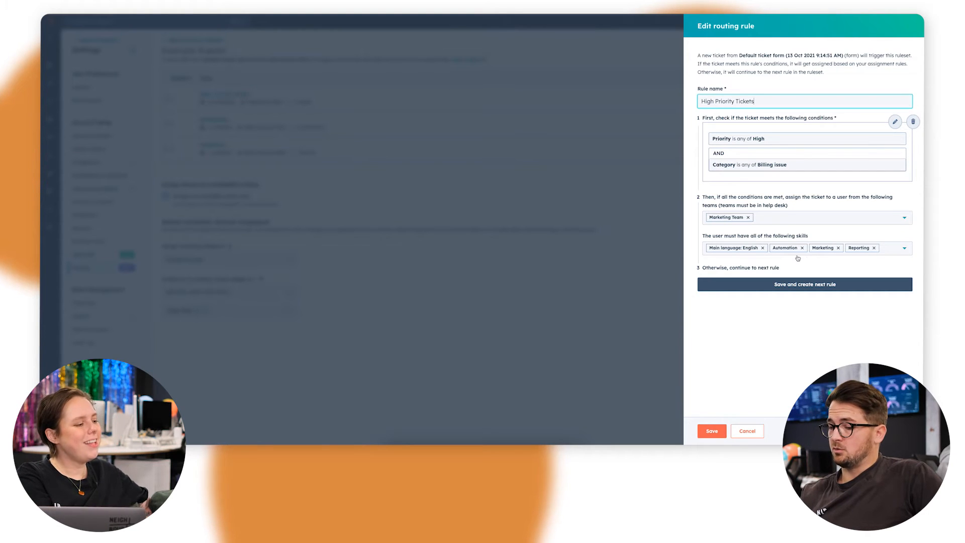
pyautogui.click(815, 323)
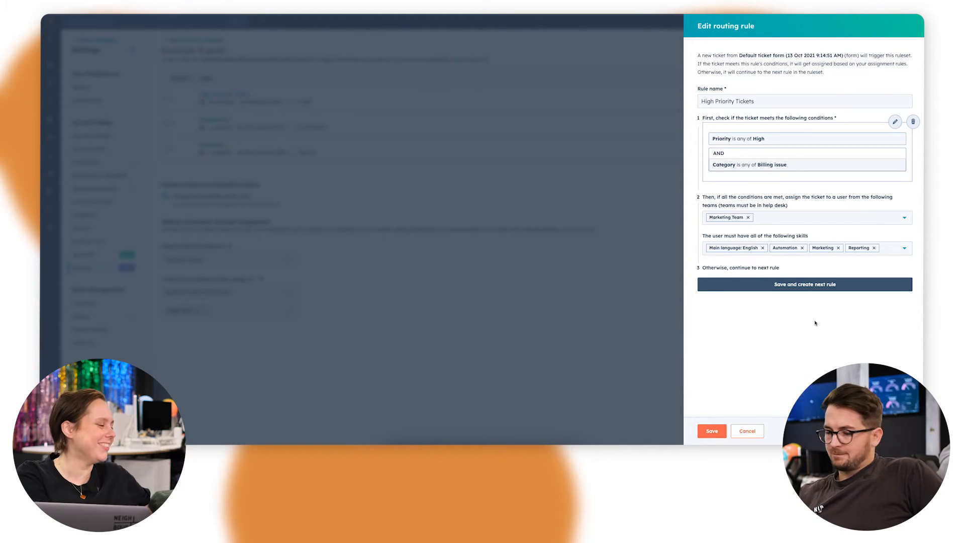
pyautogui.click(712, 431)
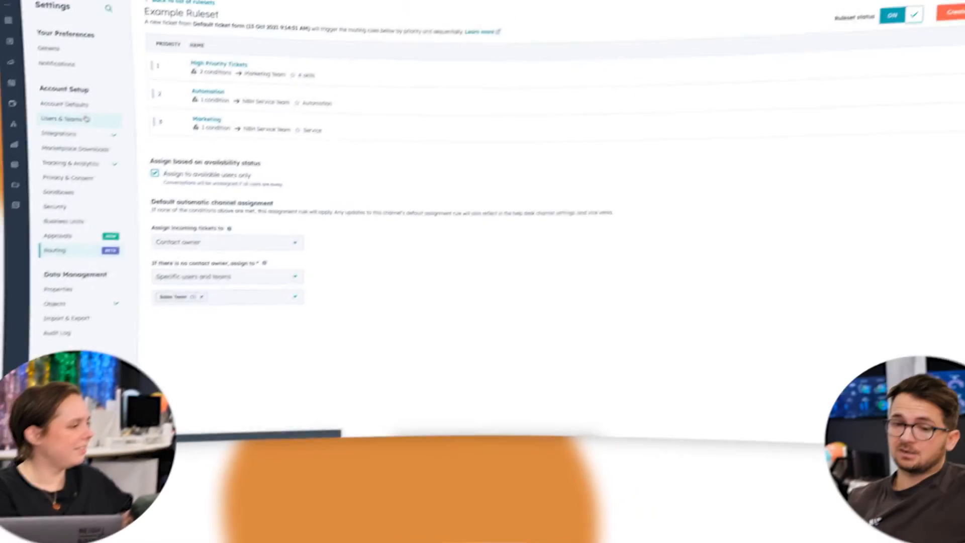
# Open a service team member's profile from Users & Teams and show their skills
pyautogui.click(87, 118)
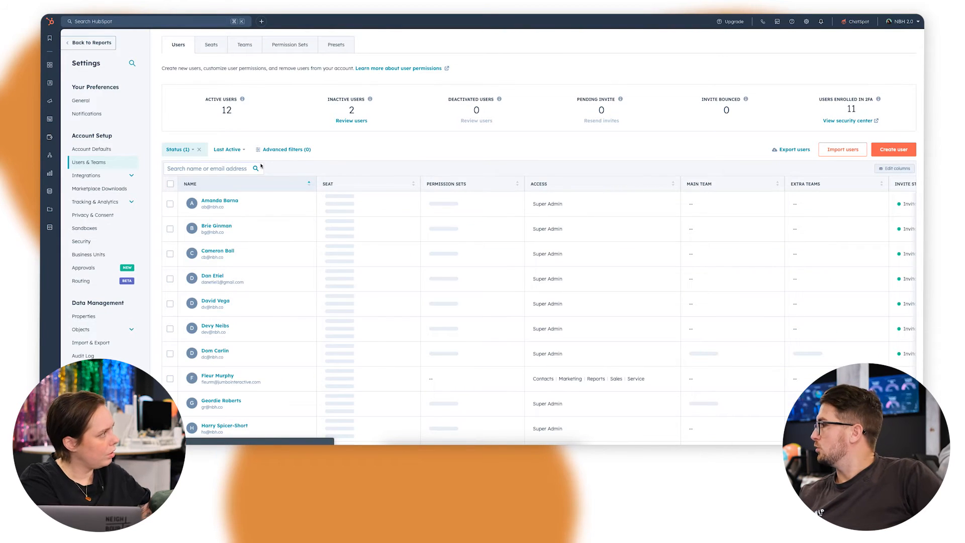
pyautogui.scroll(-2, 260, 269)
pyautogui.scroll(-1, 260, 268)
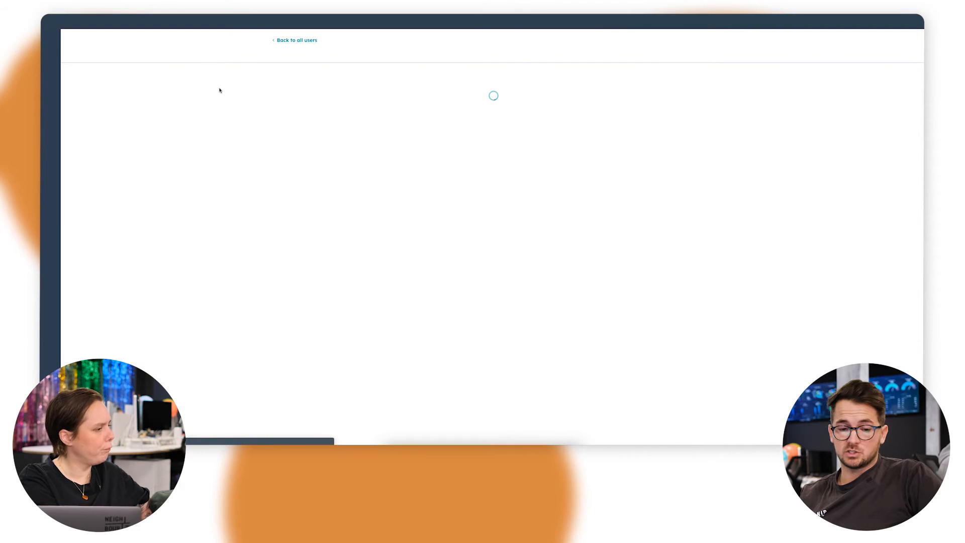
pyautogui.click(202, 106)
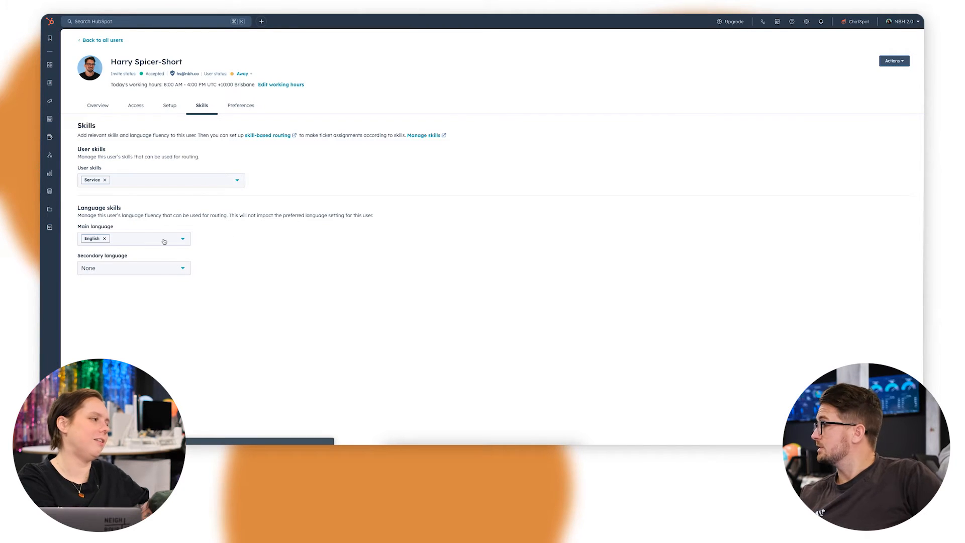
# Review the user skills that can be assigned to this team member
pyautogui.click(120, 180)
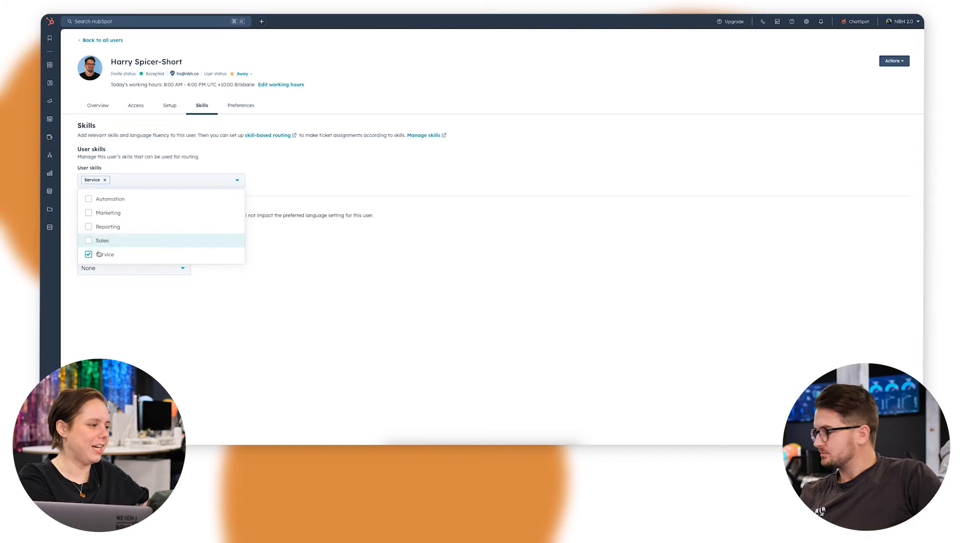
pyautogui.click(123, 242)
pyautogui.click(123, 228)
pyautogui.click(124, 229)
pyautogui.click(102, 240)
pyautogui.click(135, 313)
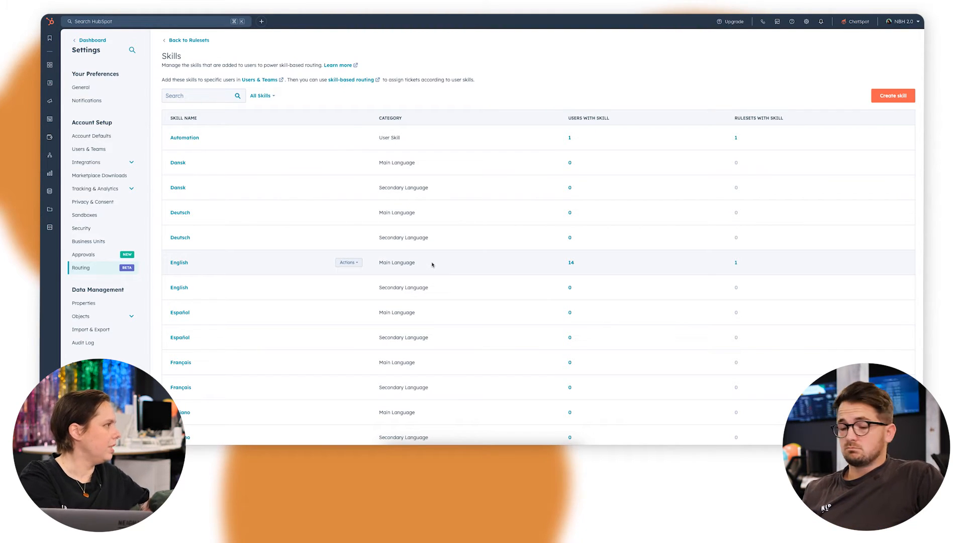
# Browse the full list of routing skills and filter it to User Skills
pyautogui.scroll(-6, 432, 265)
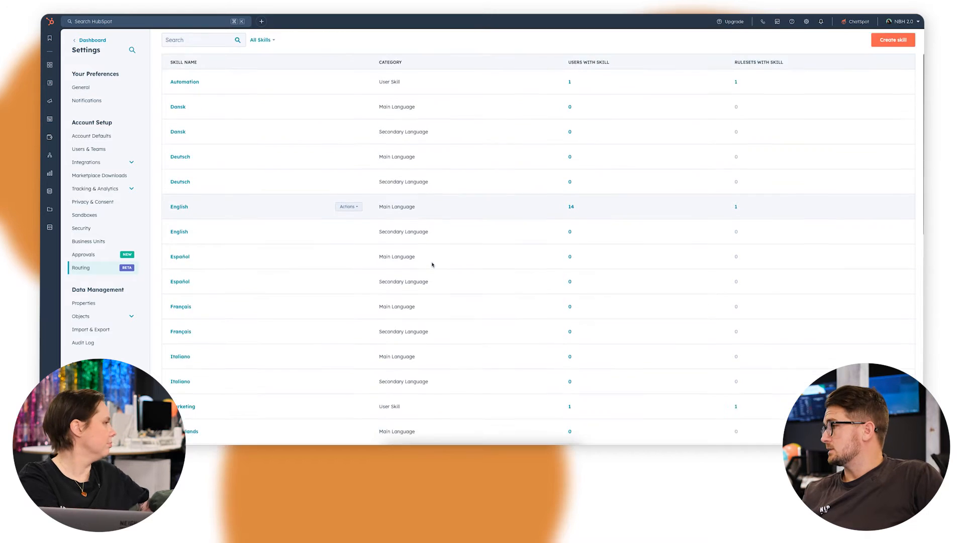
pyautogui.scroll(-5, 432, 265)
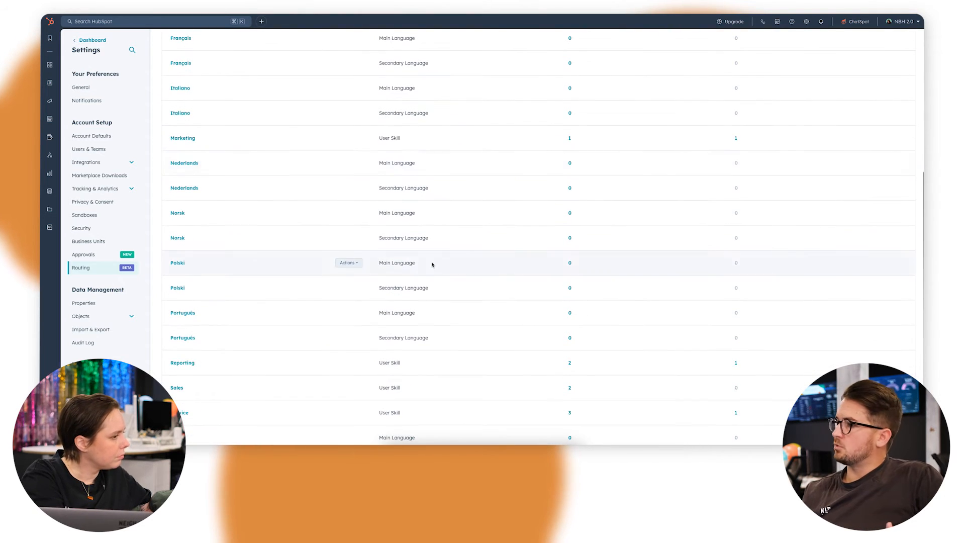
pyautogui.scroll(12, 432, 265)
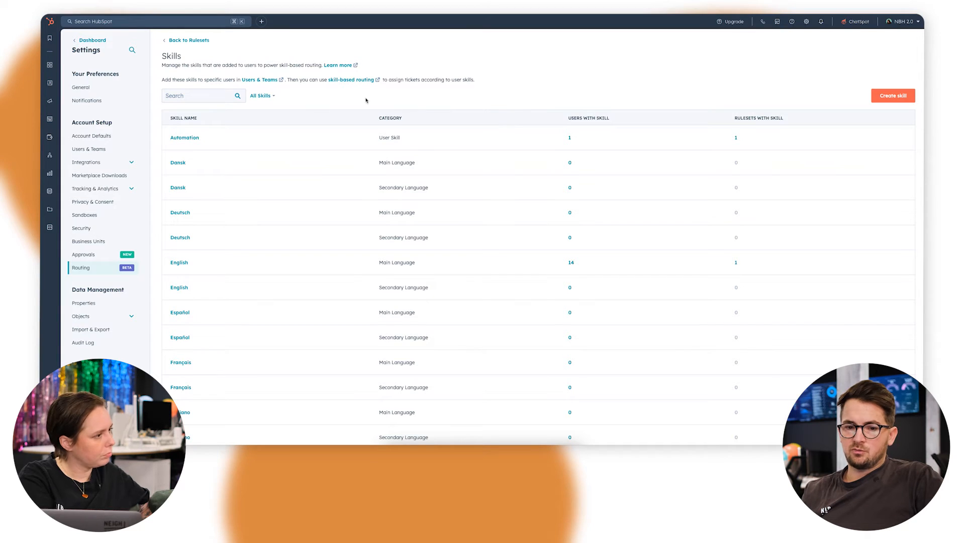
pyautogui.click(270, 96)
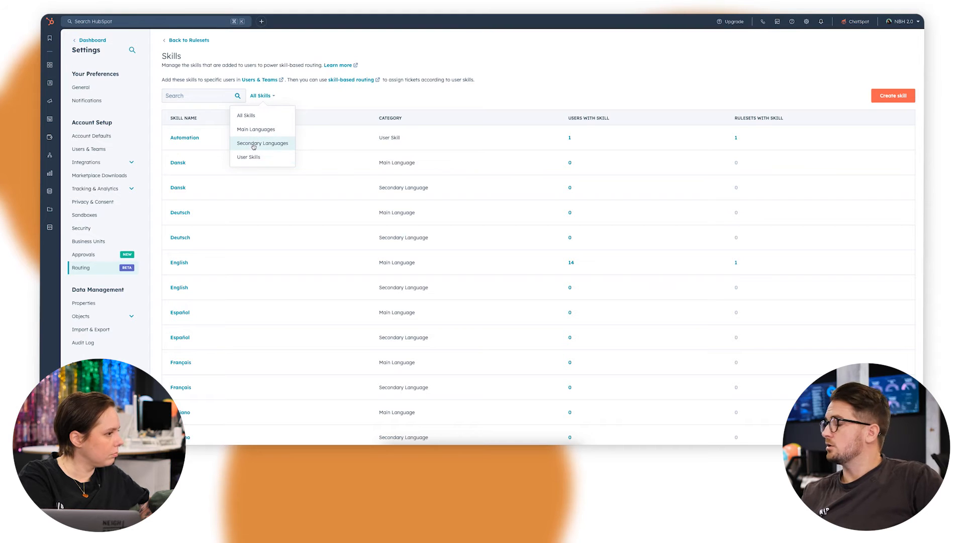
pyautogui.click(276, 157)
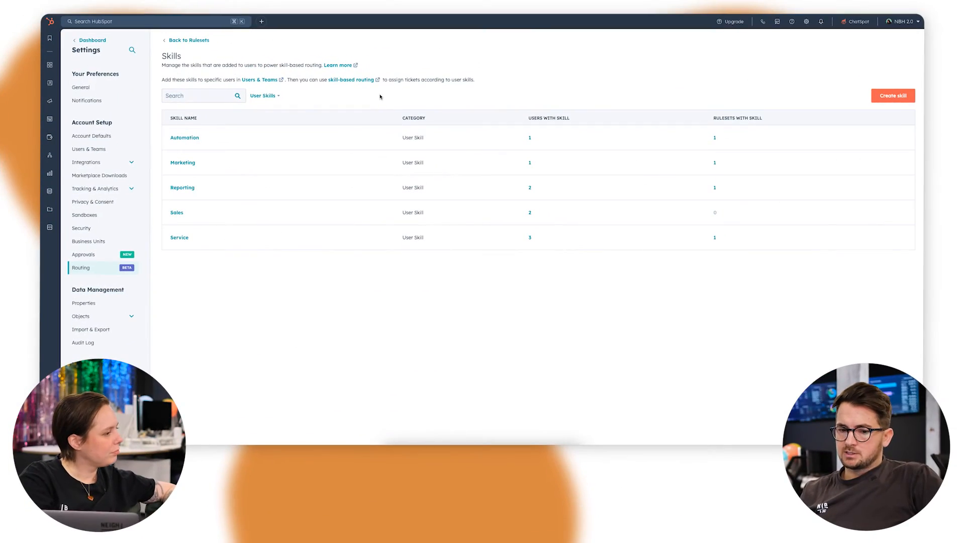
pyautogui.click(267, 96)
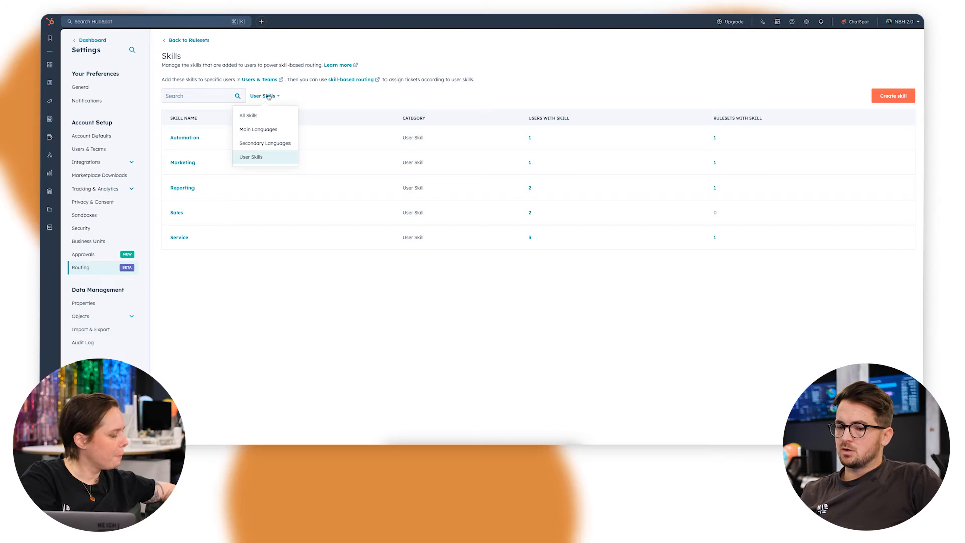
pyautogui.click(262, 158)
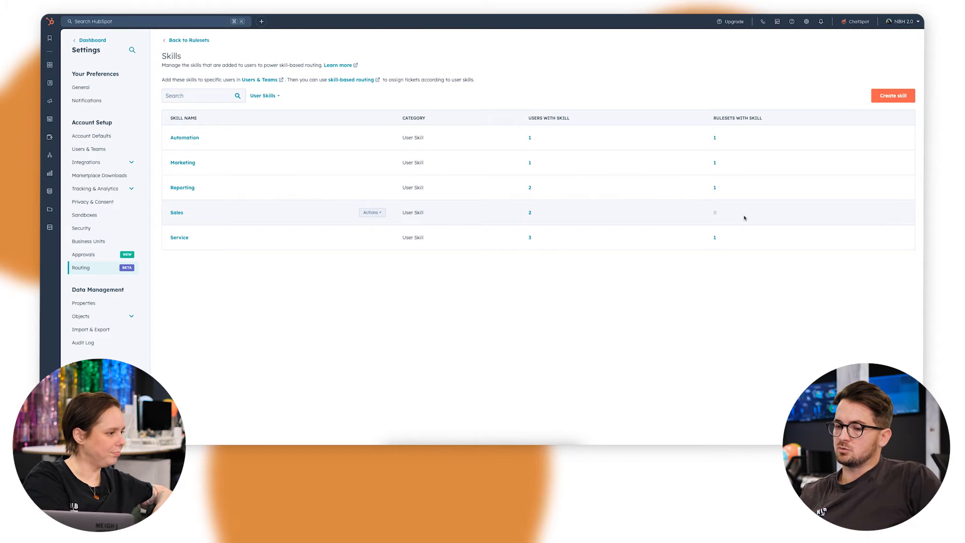
# Create a new skill named IT Support in the User Skill category
pyautogui.click(875, 97)
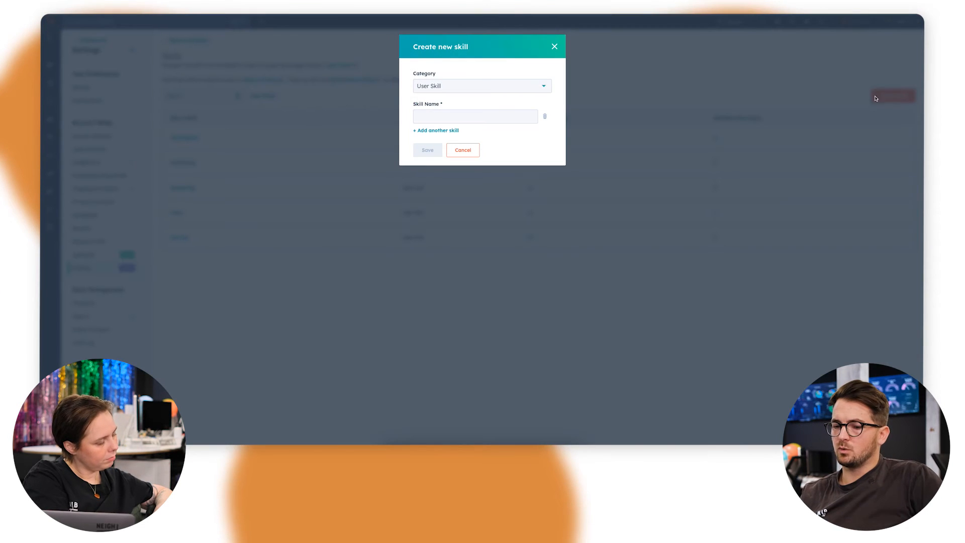
pyautogui.click(422, 117)
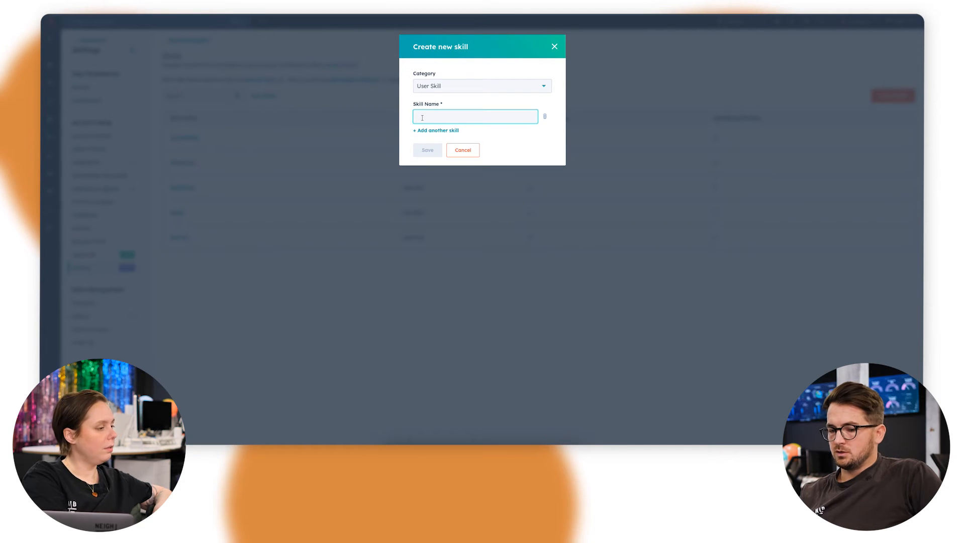
pyautogui.click(426, 92)
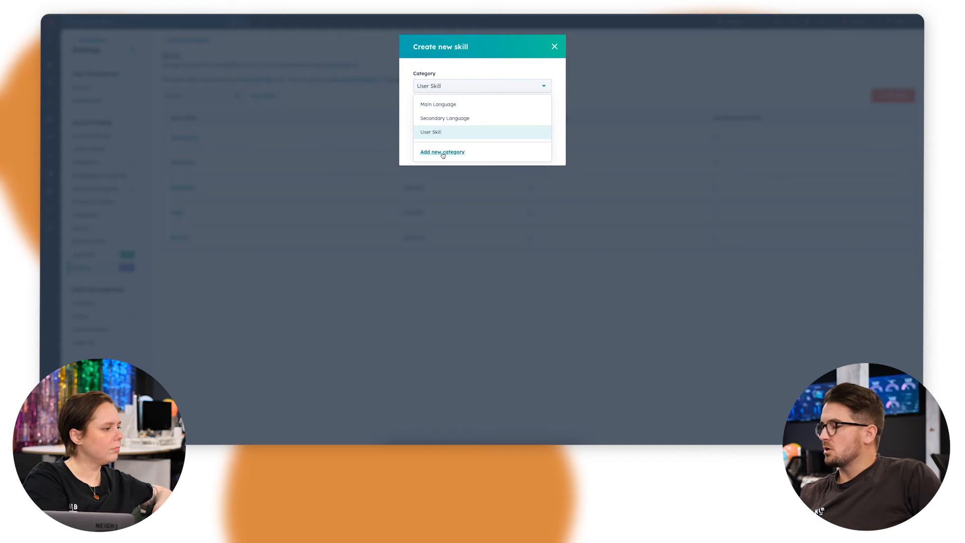
pyautogui.click(490, 88)
pyautogui.click(491, 118)
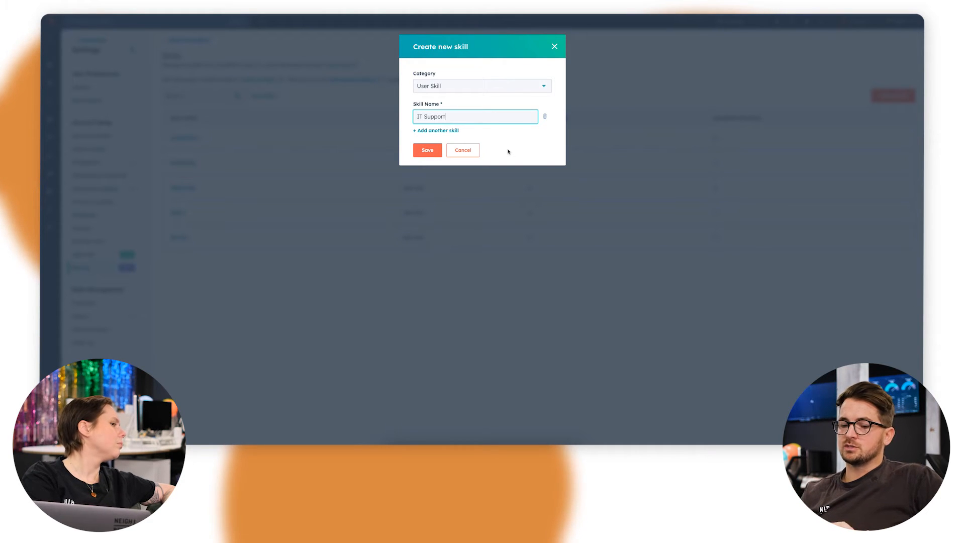
pyautogui.click(425, 150)
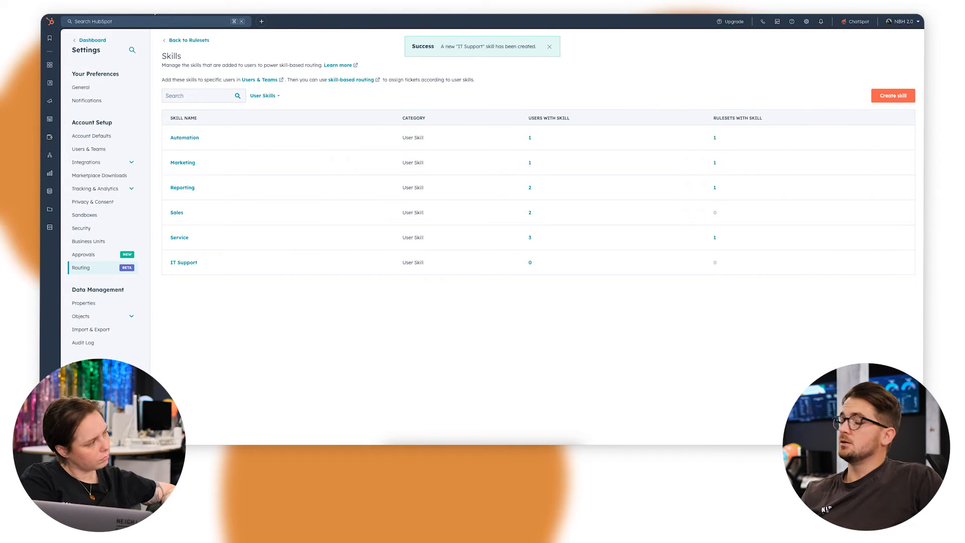
# Return to the team member's skills page and examine the available main languages and user skills
pyautogui.click(175, 42)
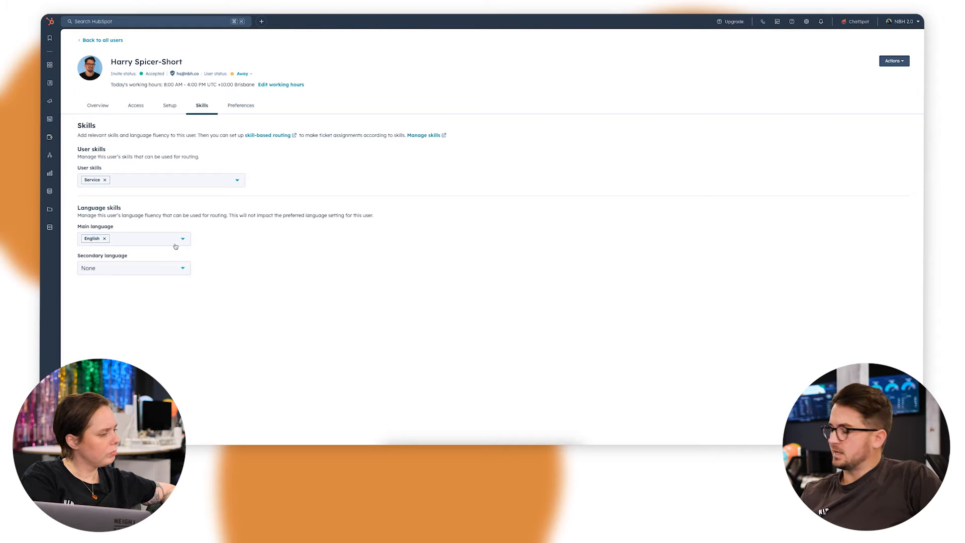
pyautogui.click(175, 244)
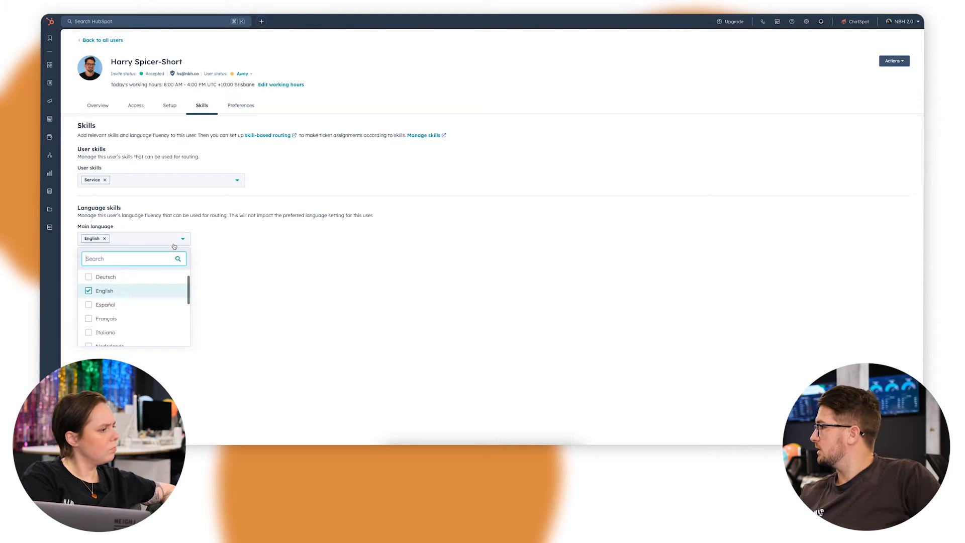
pyautogui.click(292, 283)
pyautogui.click(186, 181)
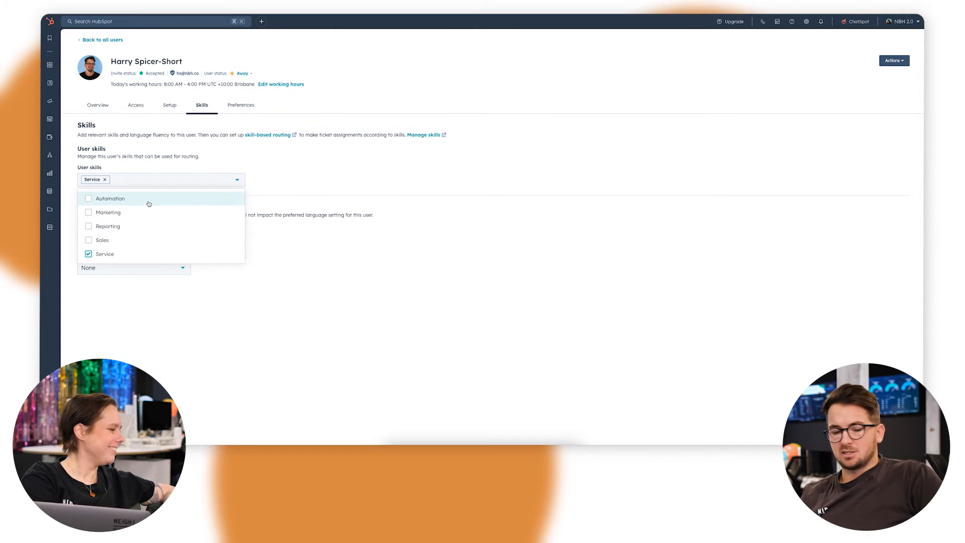
pyautogui.click(146, 216)
pyautogui.click(140, 227)
pyautogui.click(136, 241)
pyautogui.click(154, 362)
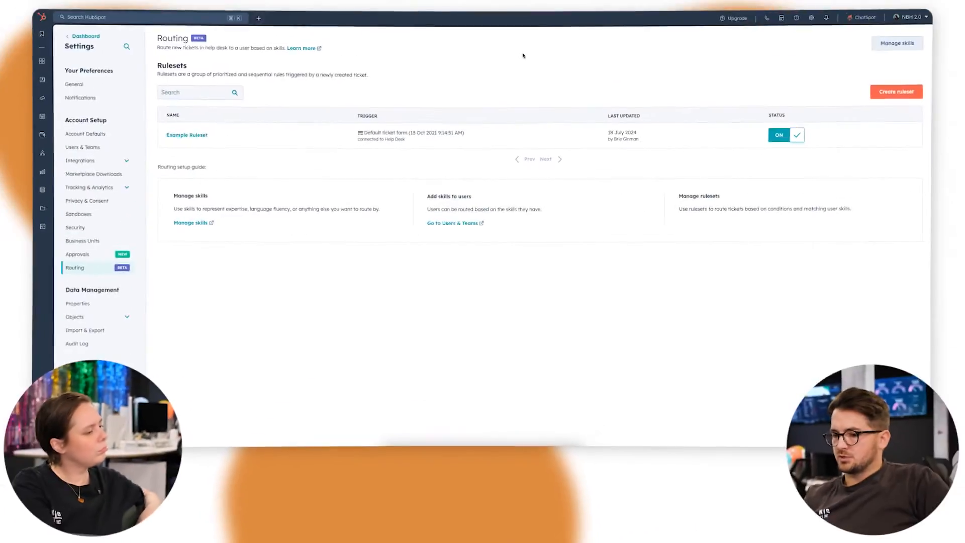
# Open the High Priority Tickets rule's conditions in Example Ruleset for editing and start another filter in Group 1
pyautogui.click(190, 136)
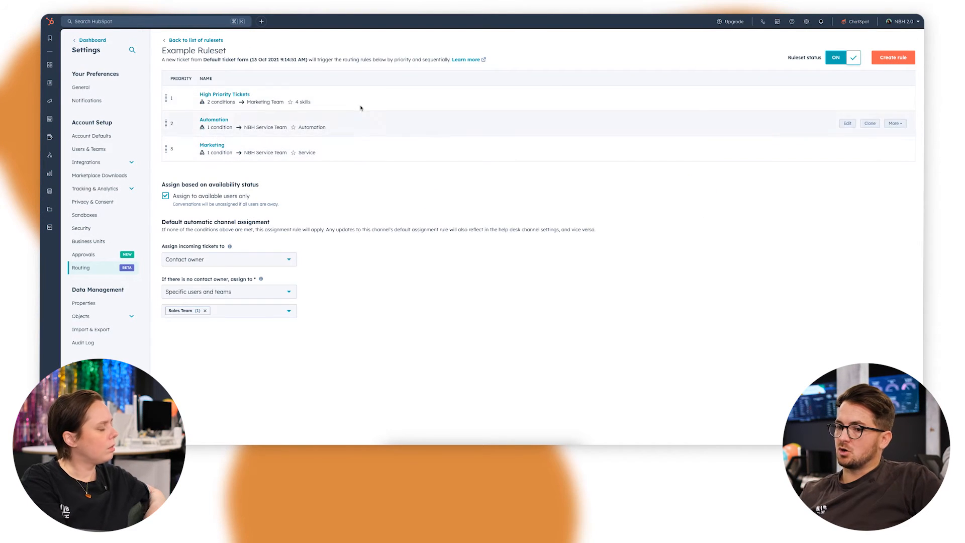
pyautogui.click(848, 98)
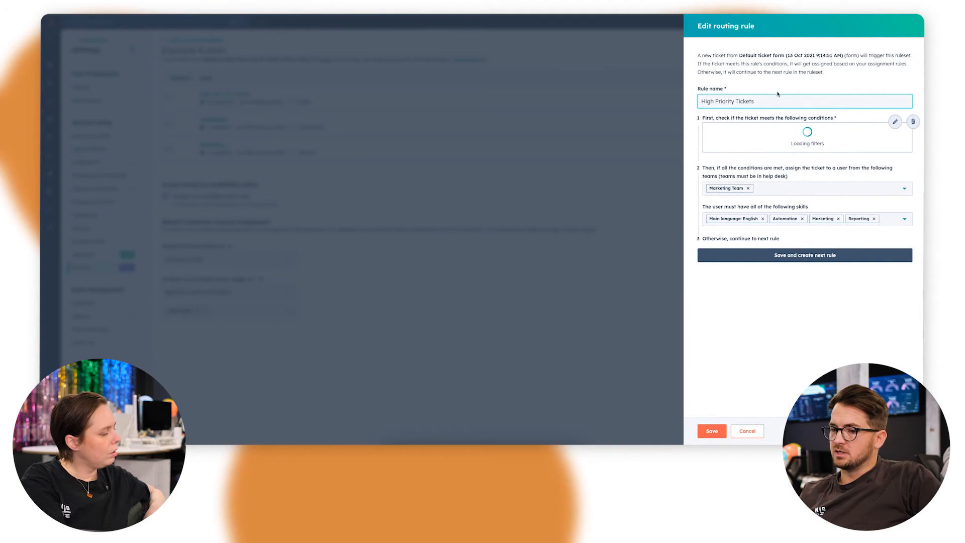
pyautogui.click(895, 121)
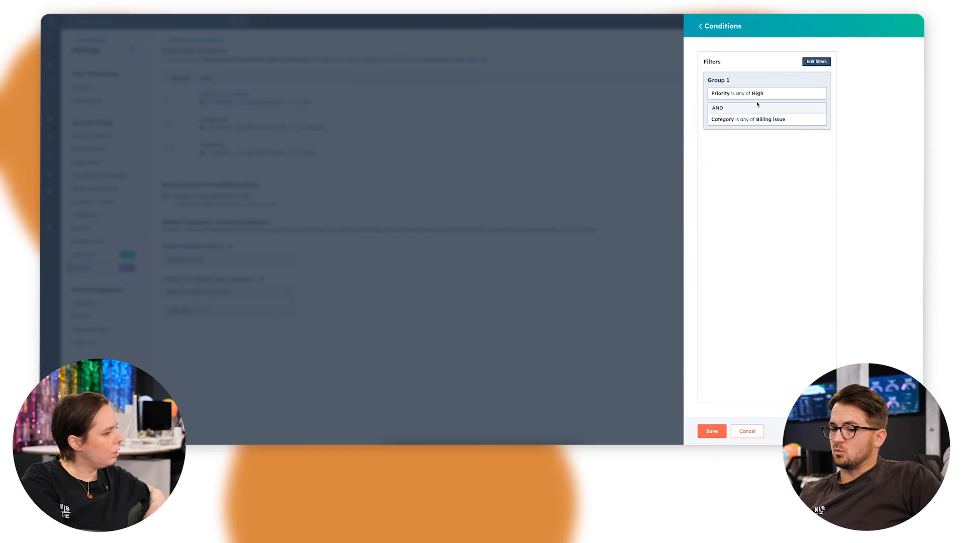
pyautogui.click(810, 62)
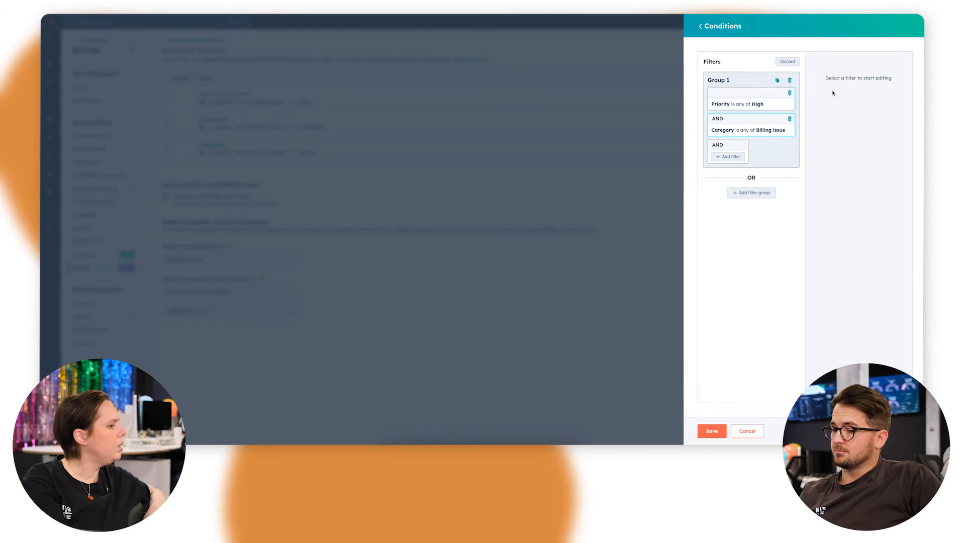
pyautogui.click(735, 157)
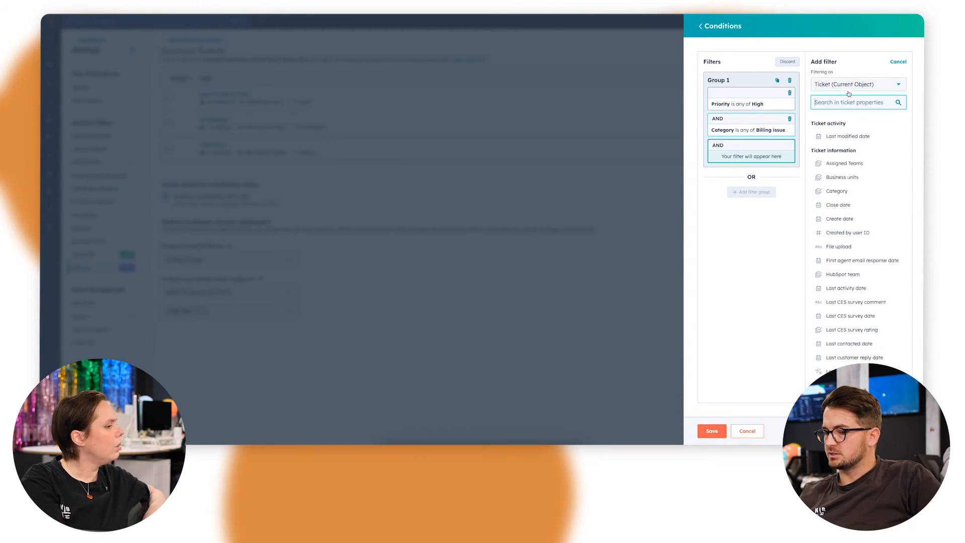
# Search the ticket properties for "amount" and switch the object being filtered on to Contact
pyautogui.write('amoun')
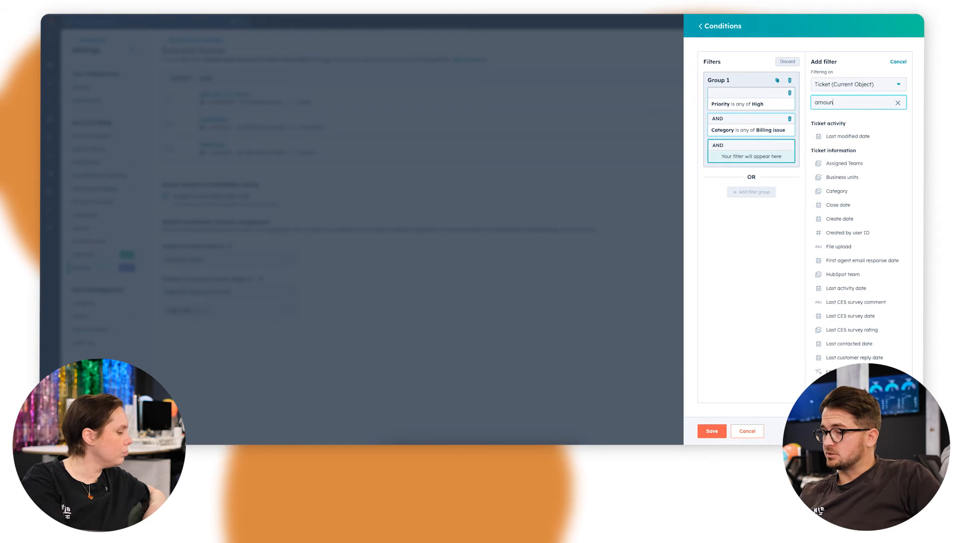
pyautogui.write('t')
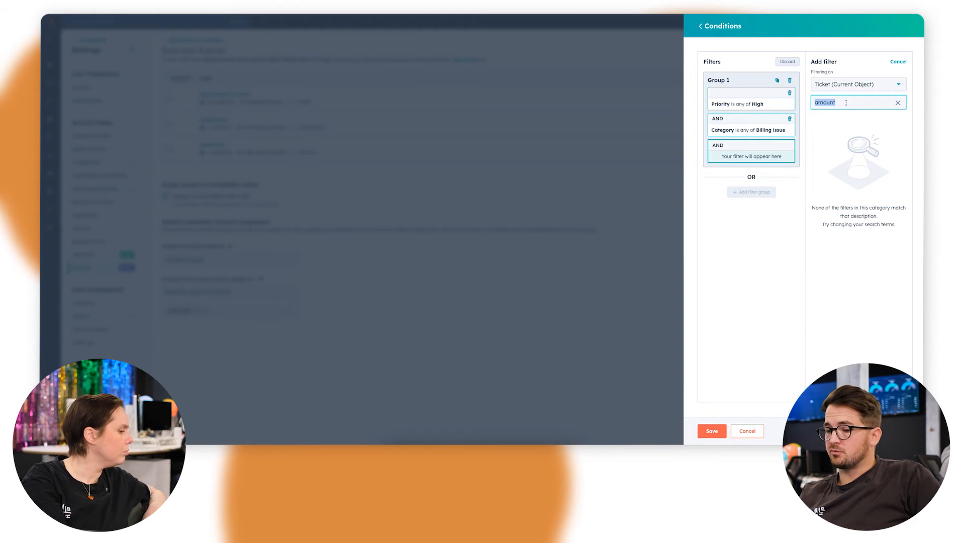
pyautogui.click(849, 89)
pyautogui.scroll(-1, 842, 136)
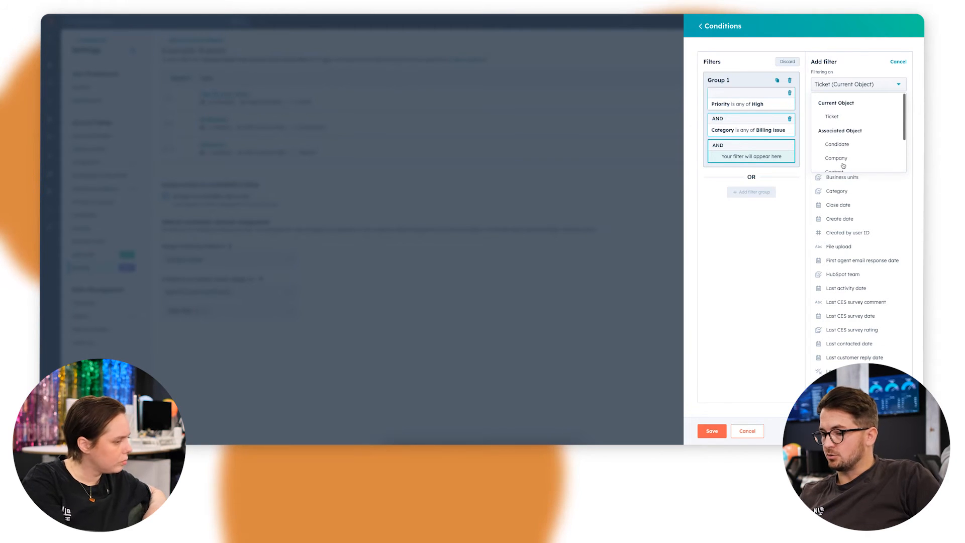
pyautogui.scroll(-1, 843, 143)
pyautogui.click(843, 135)
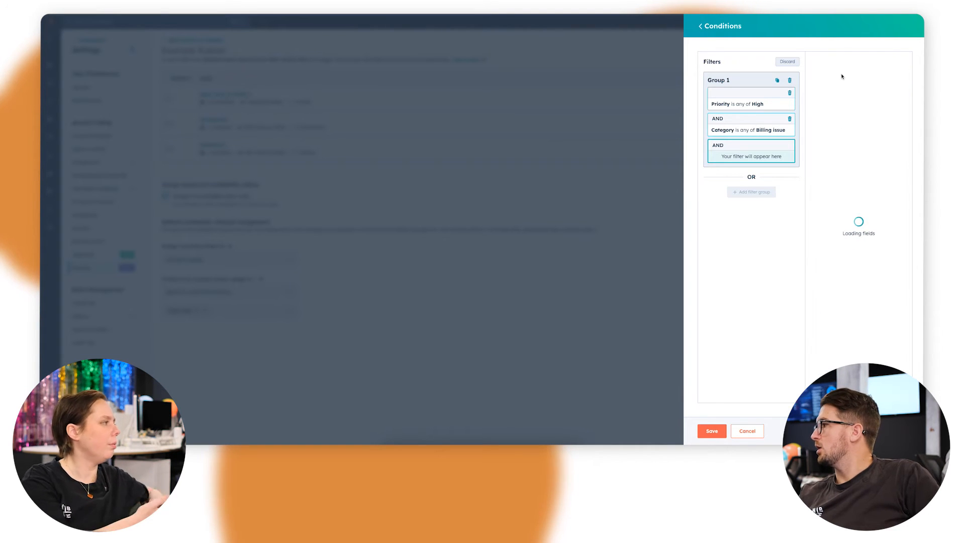
# Add a filter on the associated company requiring Annual revenue to be greater than 10,000
pyautogui.click(832, 83)
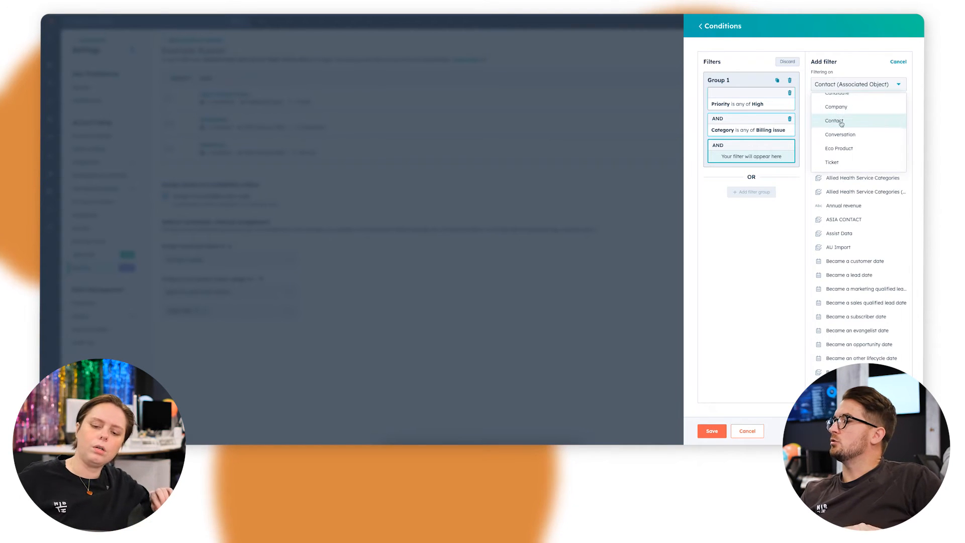
pyautogui.click(838, 108)
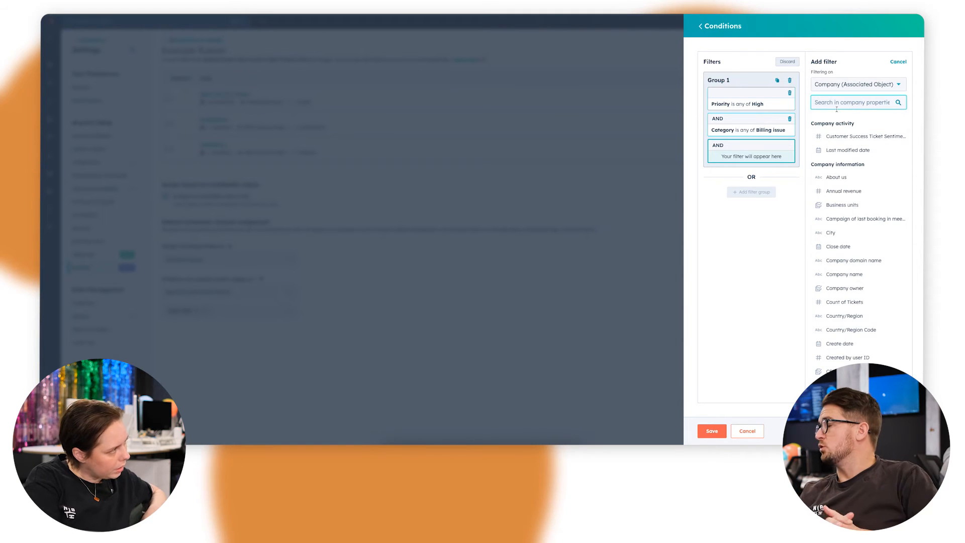
pyautogui.click(837, 191)
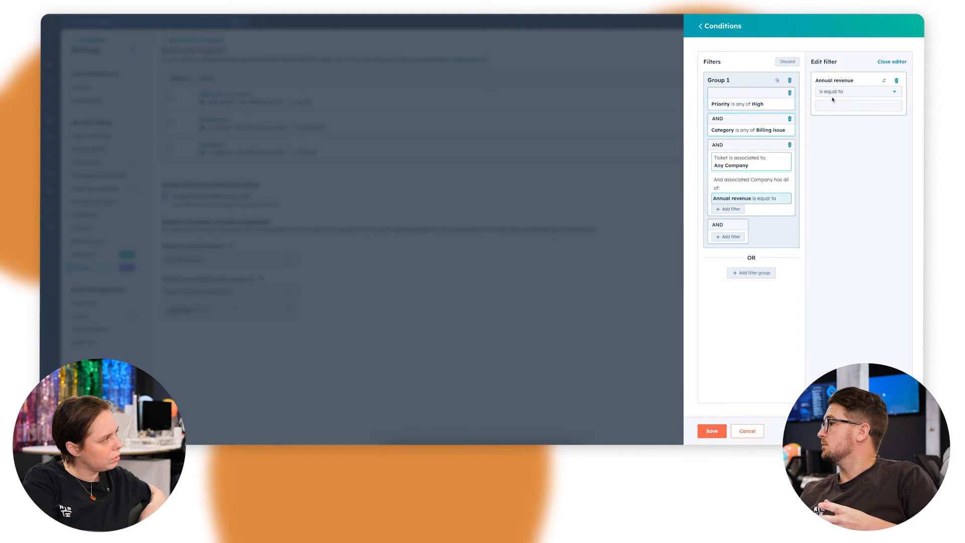
pyautogui.click(833, 92)
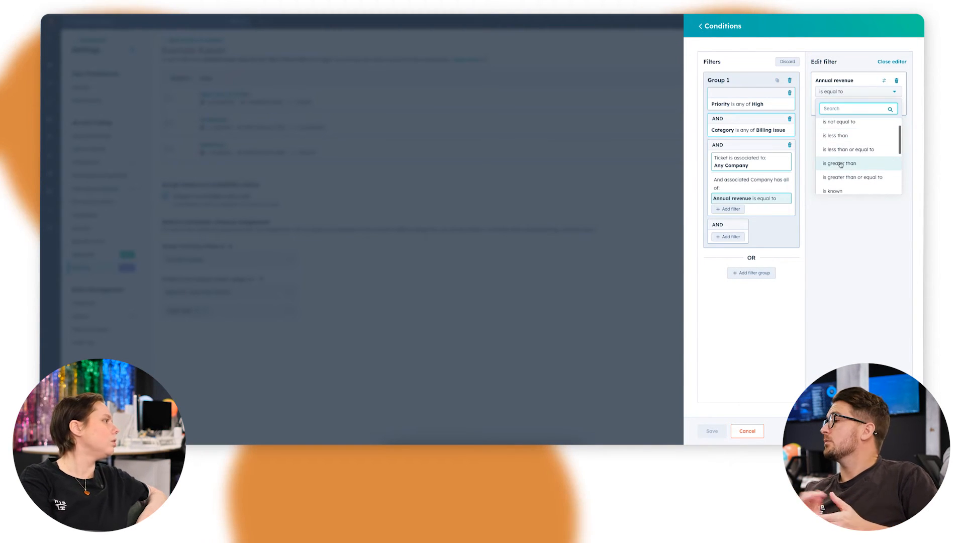
pyautogui.click(840, 165)
pyautogui.write('10000')
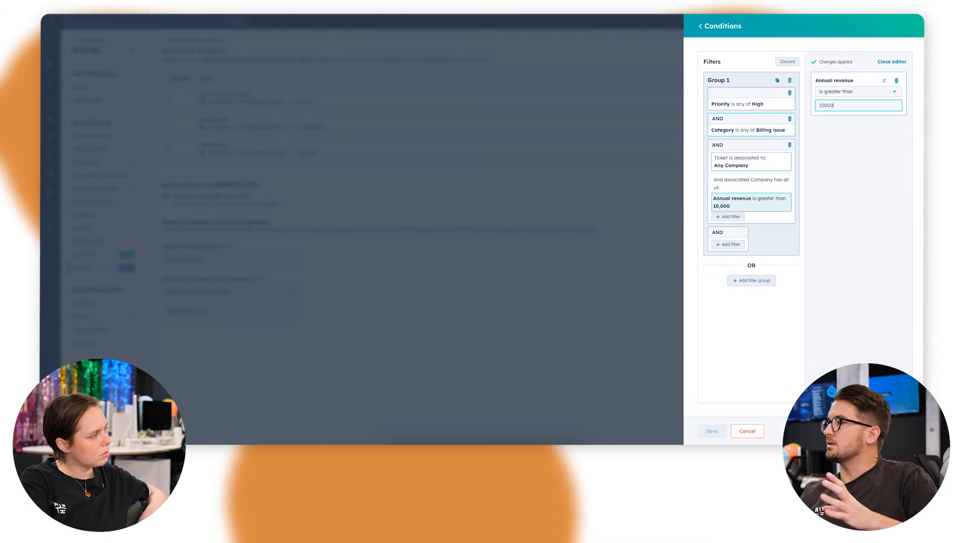
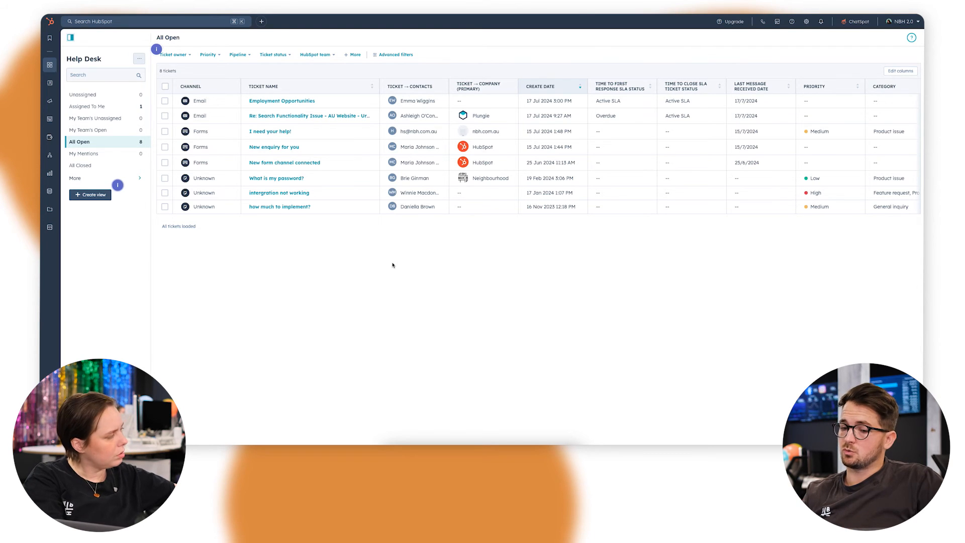
# Open the "I need your help!" ticket from the All Open help desk view and review its additional actions
pyautogui.click(164, 101)
pyautogui.click(165, 101)
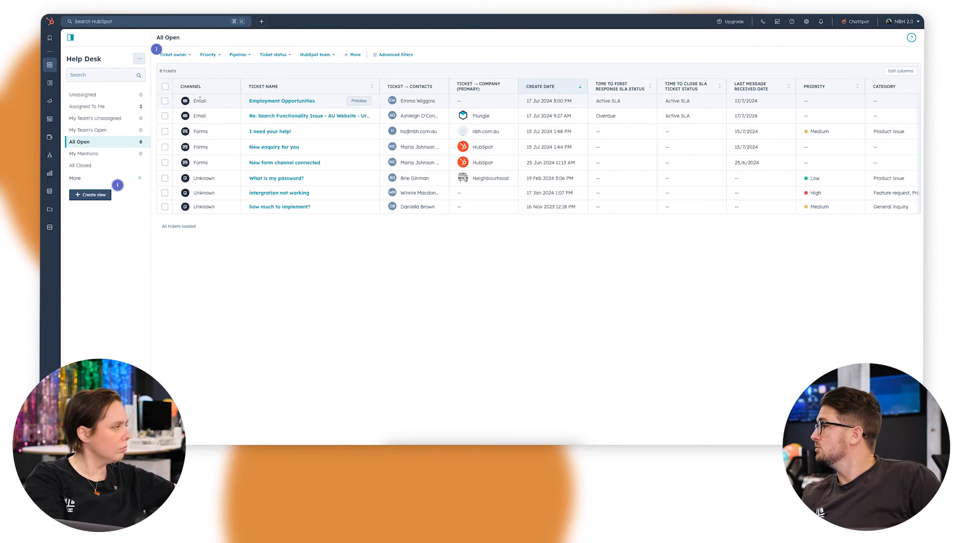
pyautogui.click(262, 132)
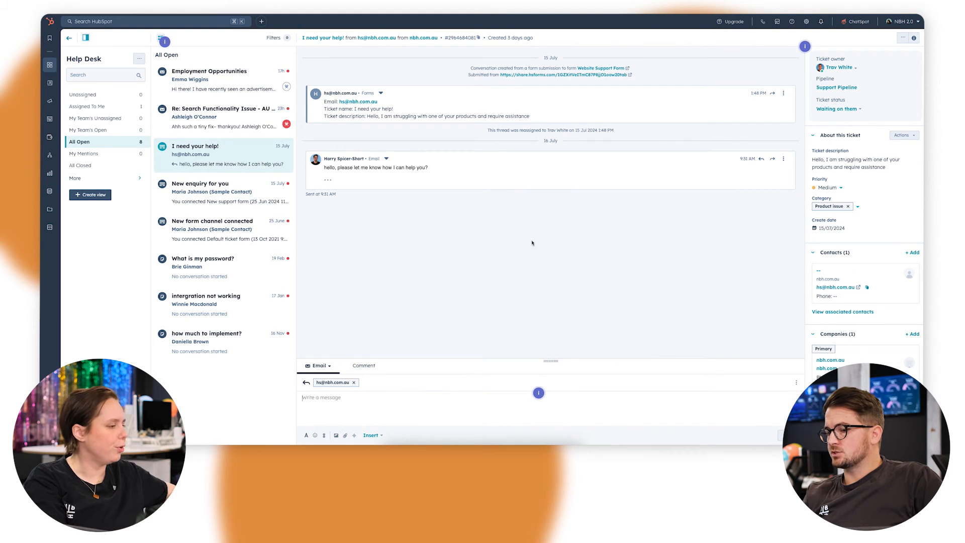
pyautogui.click(899, 38)
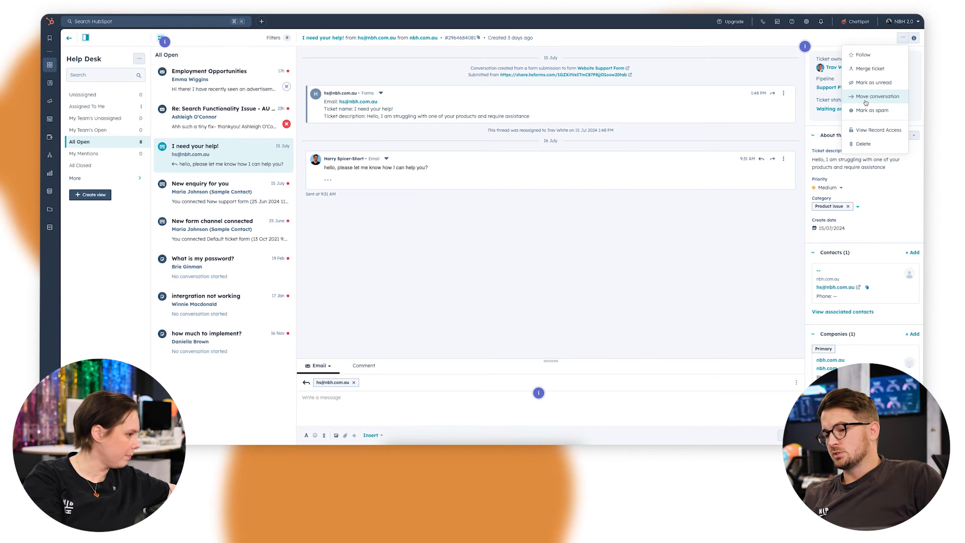
pyautogui.click(902, 40)
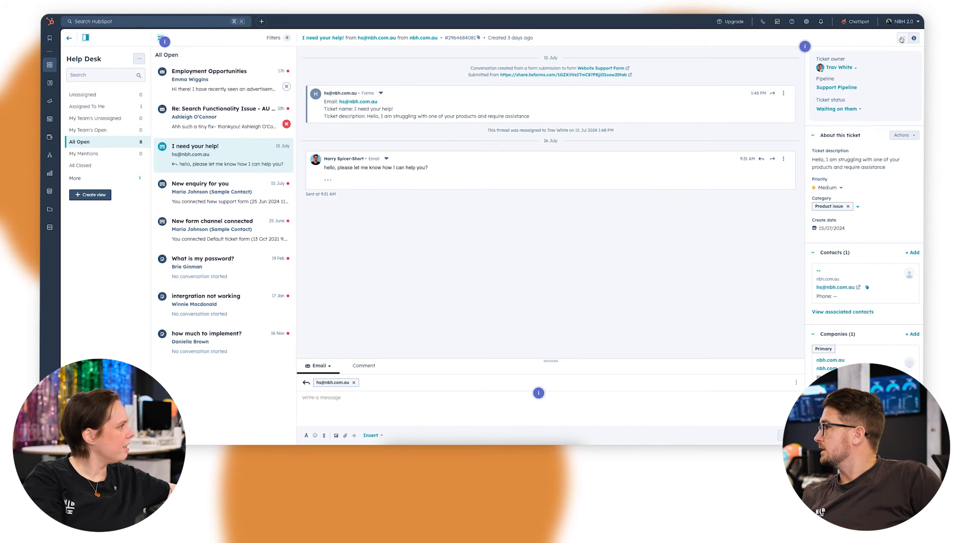
# Follow the "I need your help!" ticket and unfollow it again
pyautogui.click(901, 40)
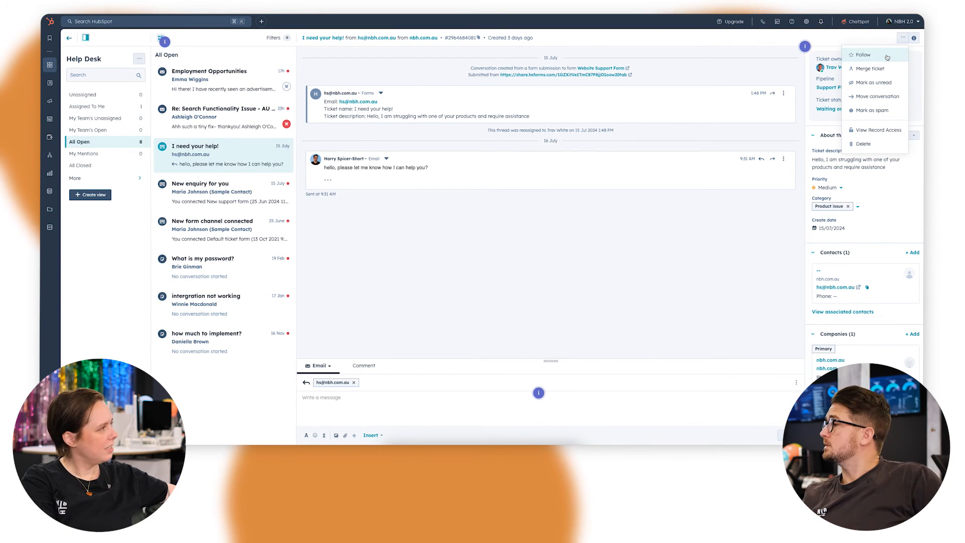
pyautogui.click(887, 56)
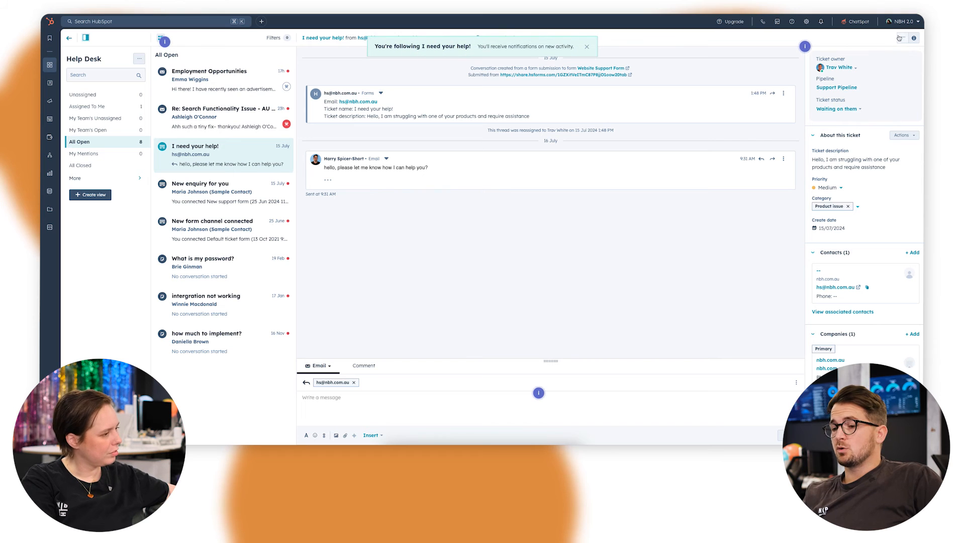
pyautogui.click(900, 38)
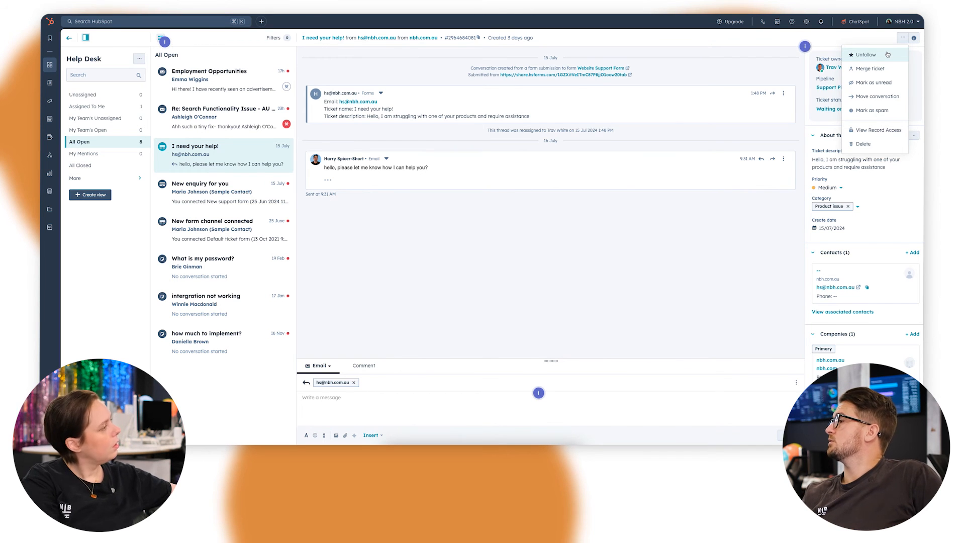
pyautogui.click(887, 54)
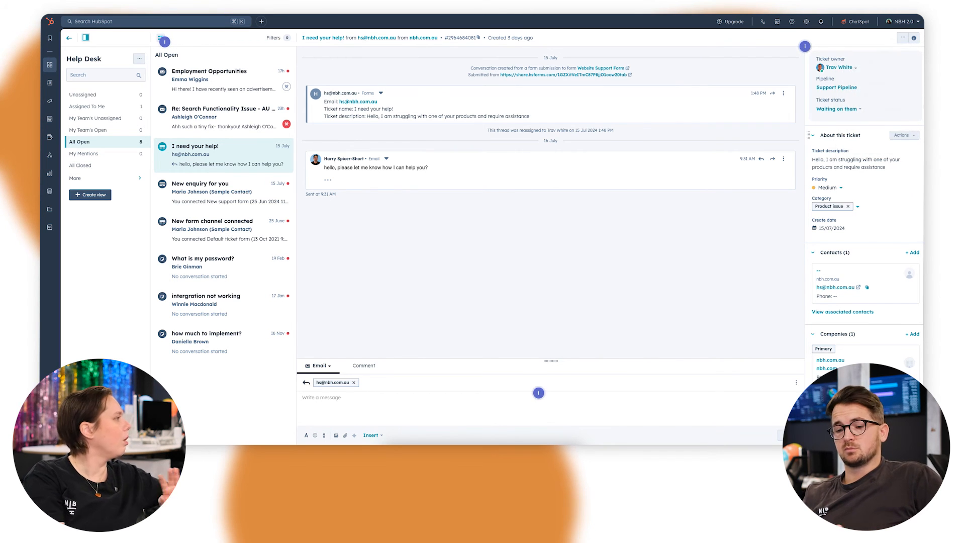
# Review the ticket's status options and examine its details, associated records and playbooks
pyautogui.click(852, 109)
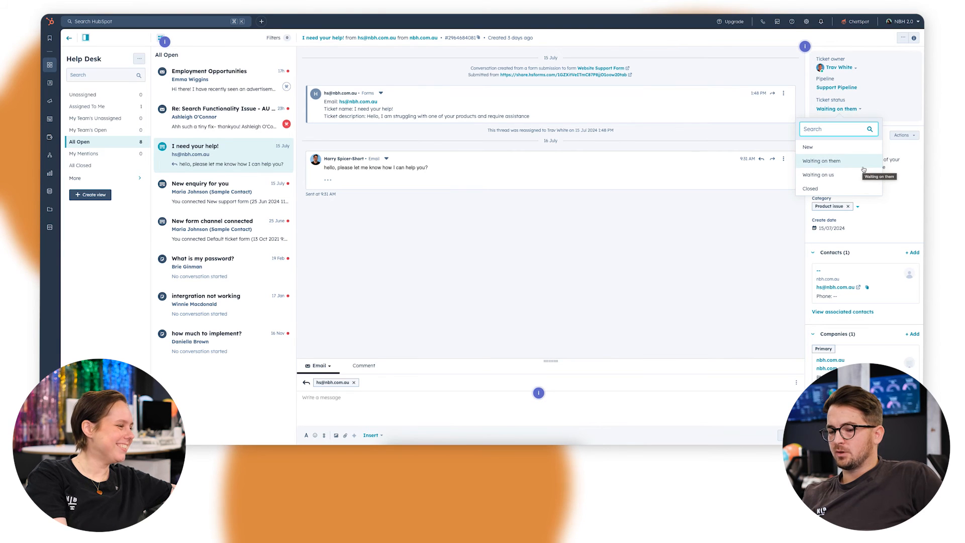
pyautogui.click(699, 232)
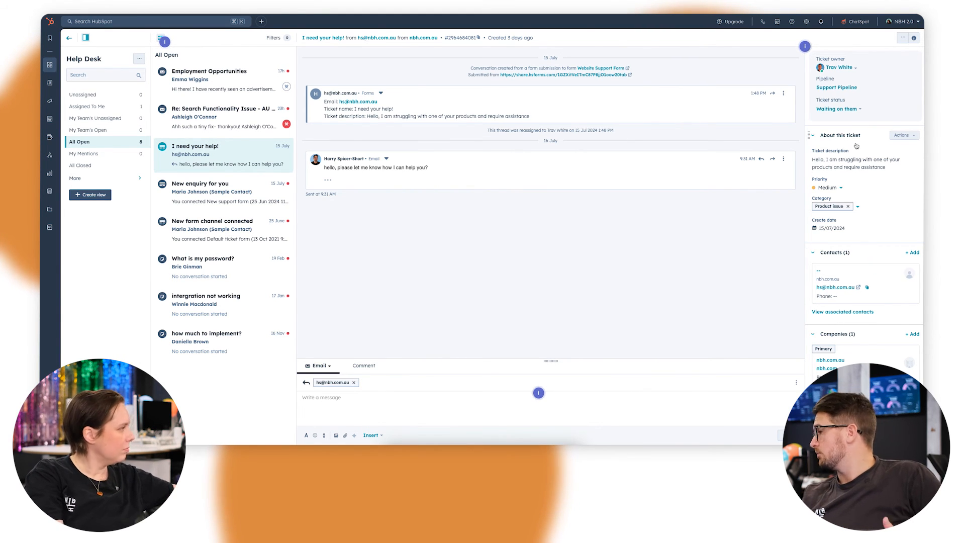
pyautogui.scroll(-5, 891, 211)
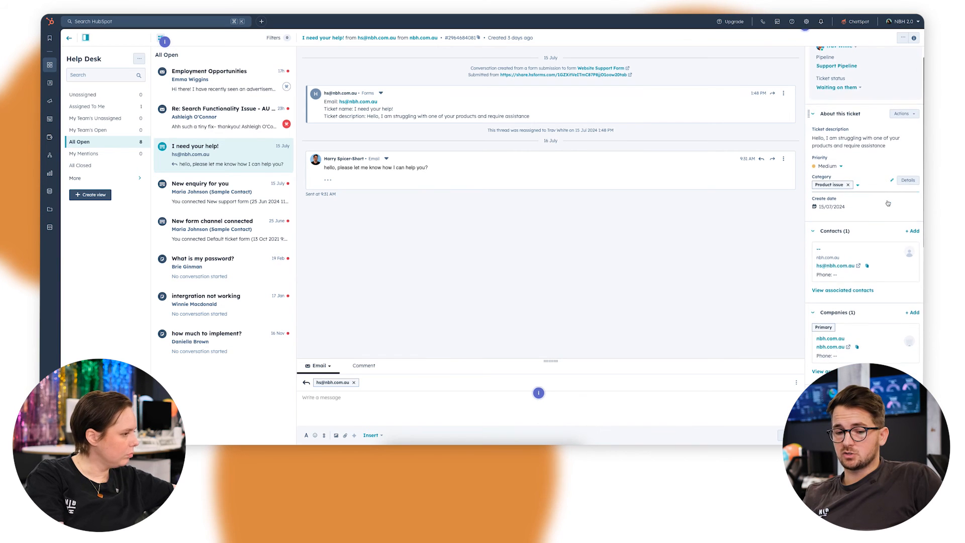
pyautogui.scroll(-8, 888, 202)
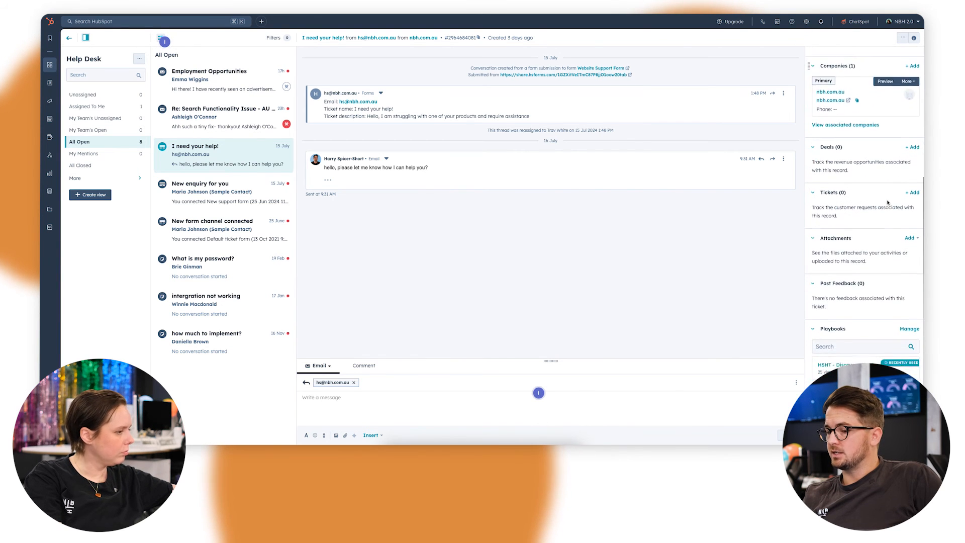
pyautogui.scroll(13, 885, 199)
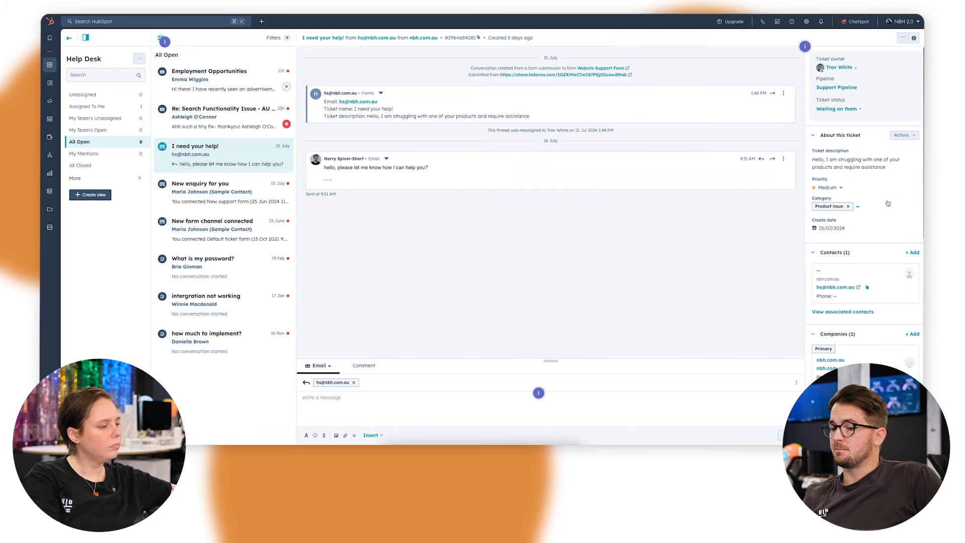
# Review the ticket's priority options and the actions available for its properties
pyautogui.click(848, 191)
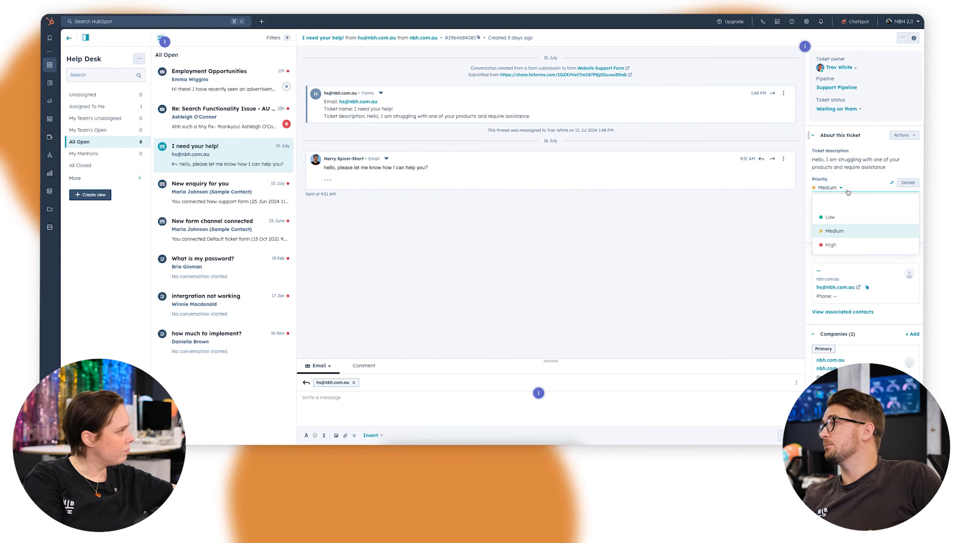
pyautogui.click(846, 190)
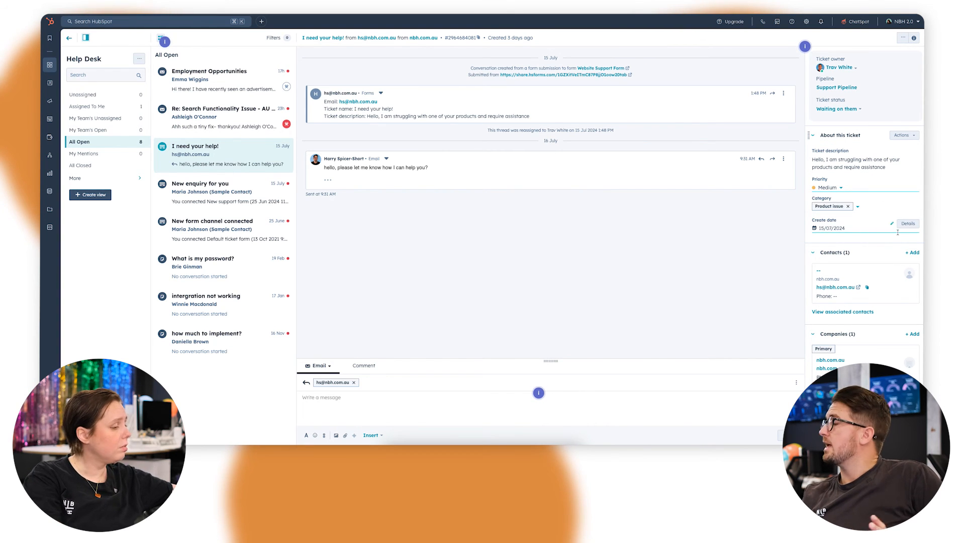
pyautogui.click(904, 135)
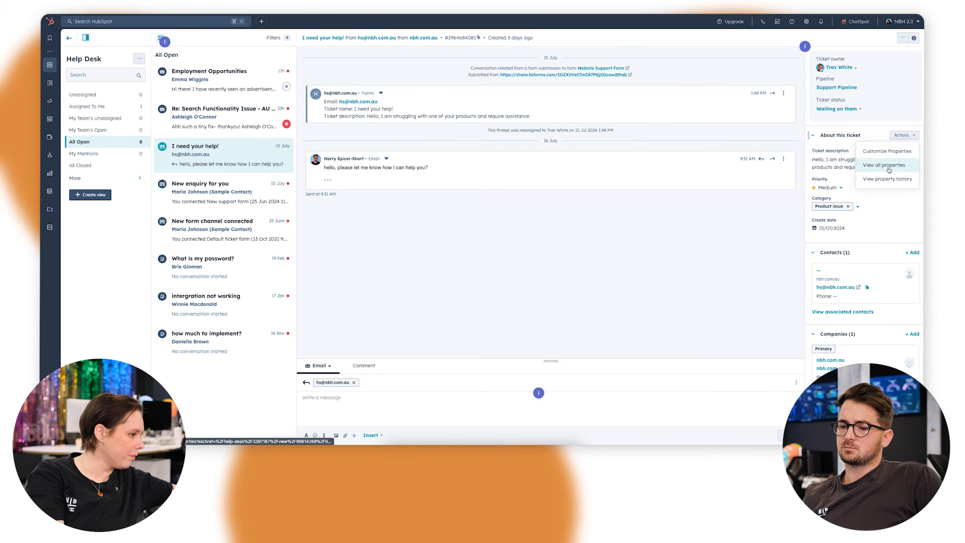
pyautogui.click(900, 136)
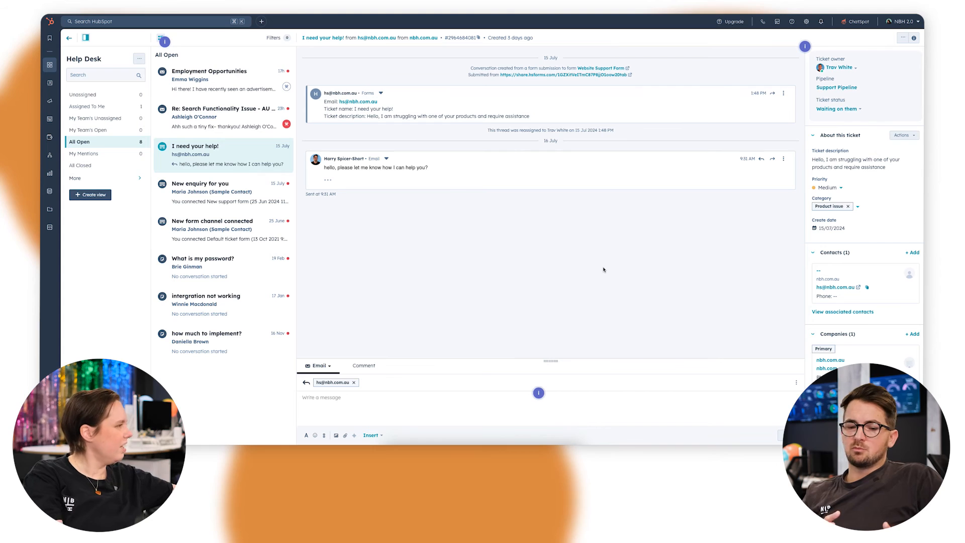